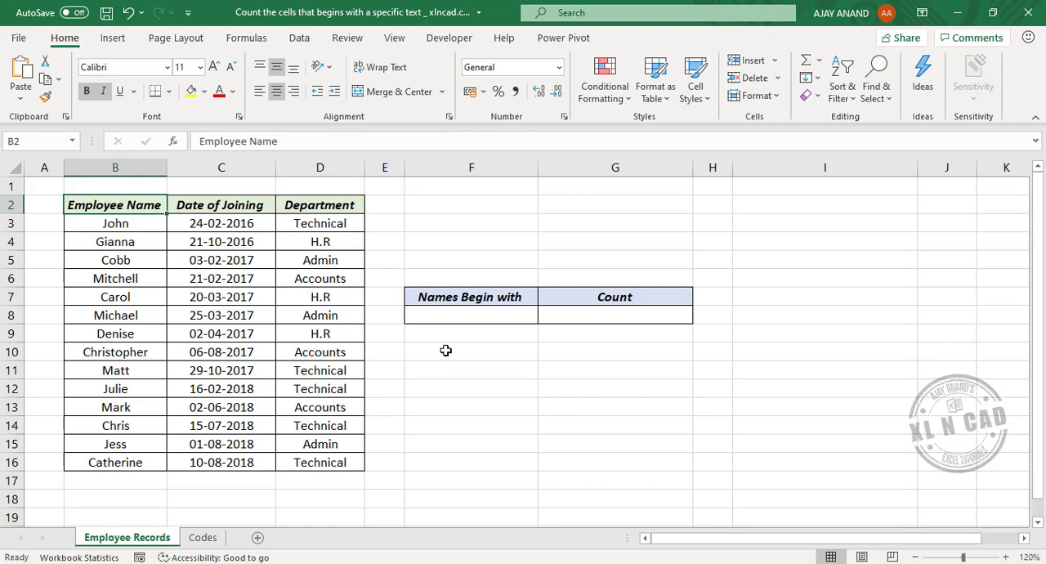
- Enter the formula =COUNTIF(B3:B16,"C*") in cell G3 to count employee names that begin with C
left_click(559, 223)
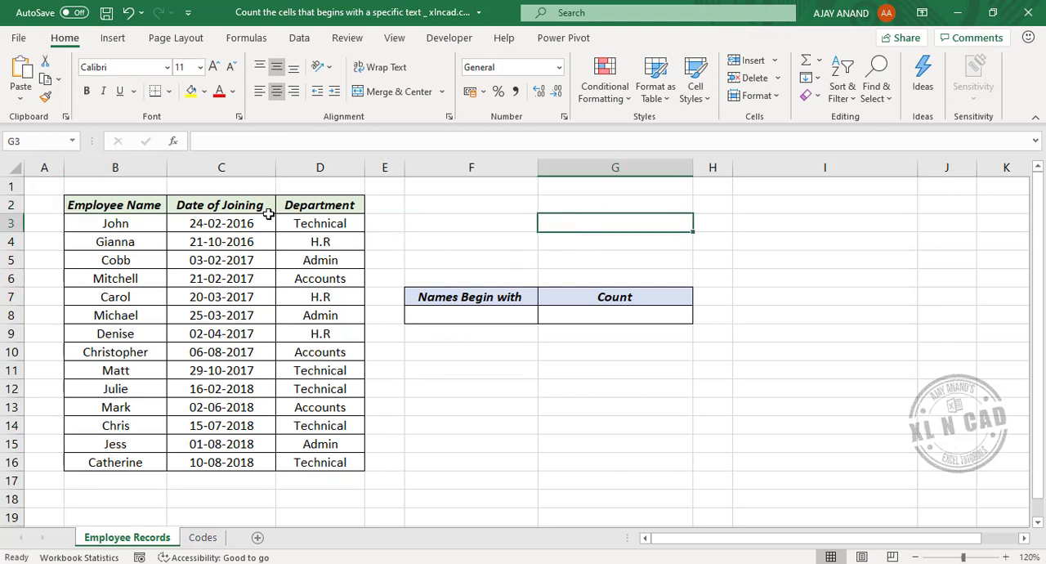
left_click(228, 143)
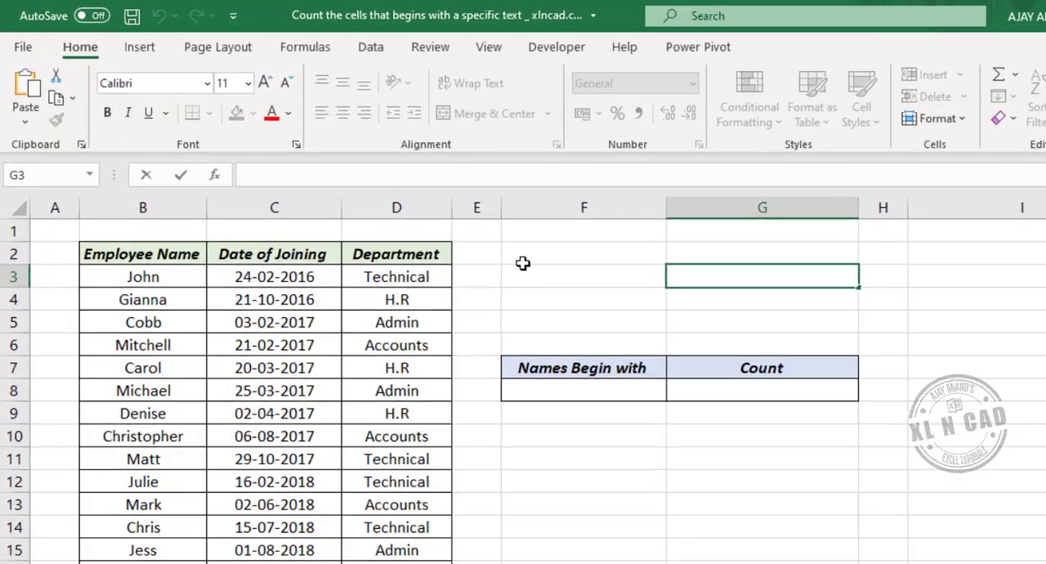
type("=COUNTIF")
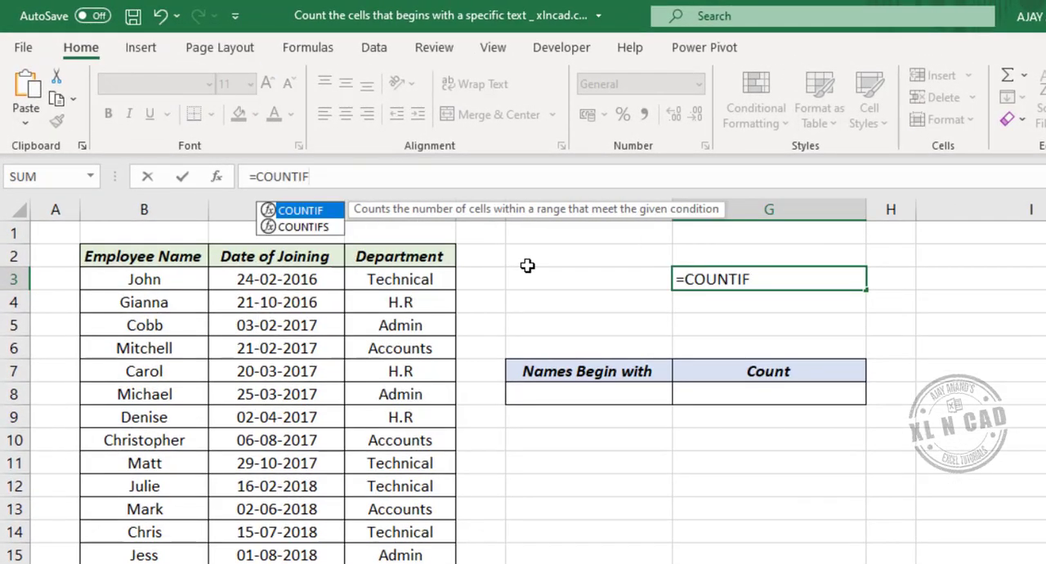
type("(")
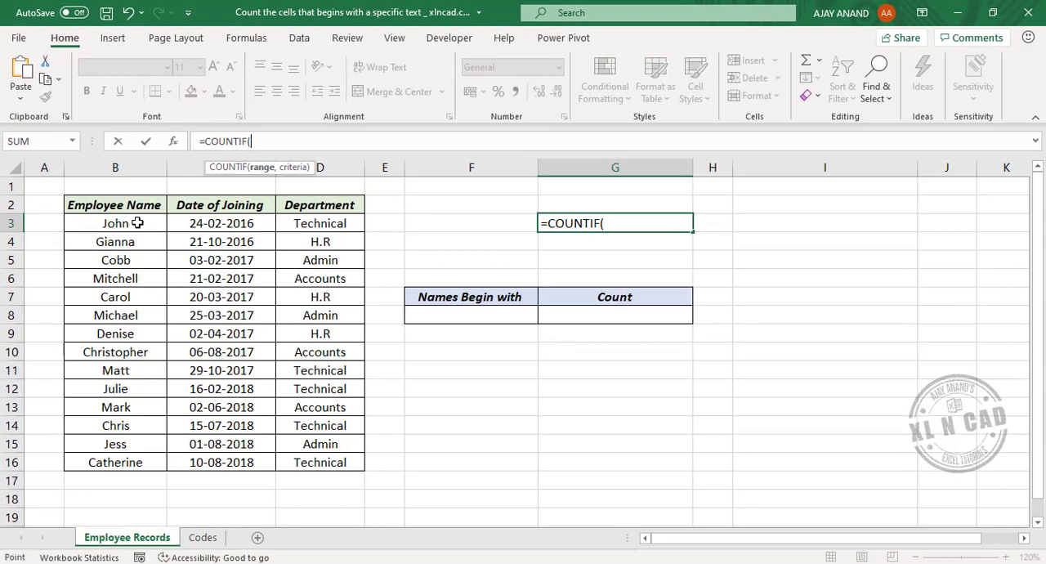
left_click_drag(144, 279, 175, 461)
left_click_drag(140, 371, 144, 459)
type(",")
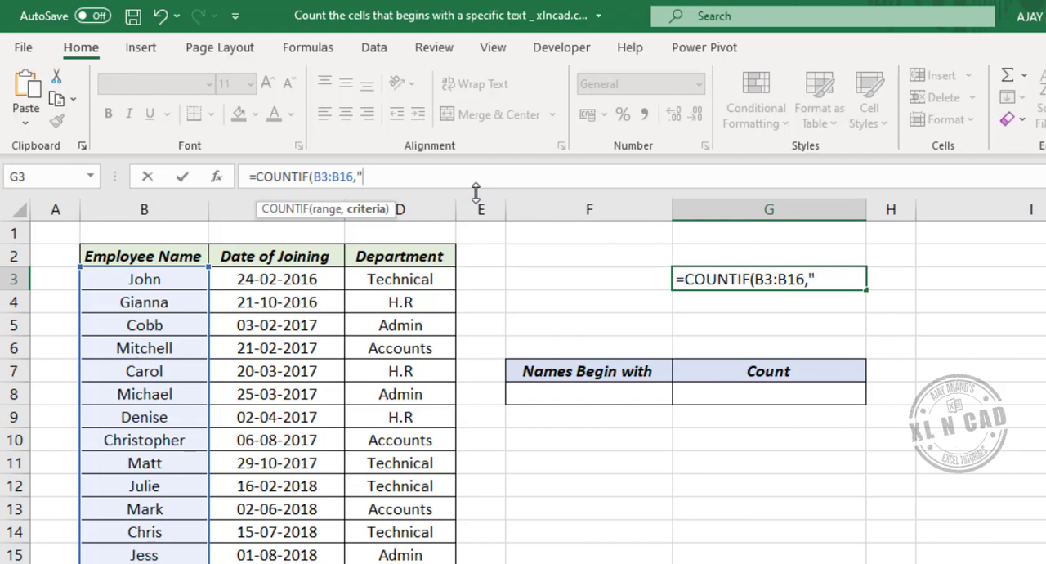
type("C")
type("*\")")
key("Return")
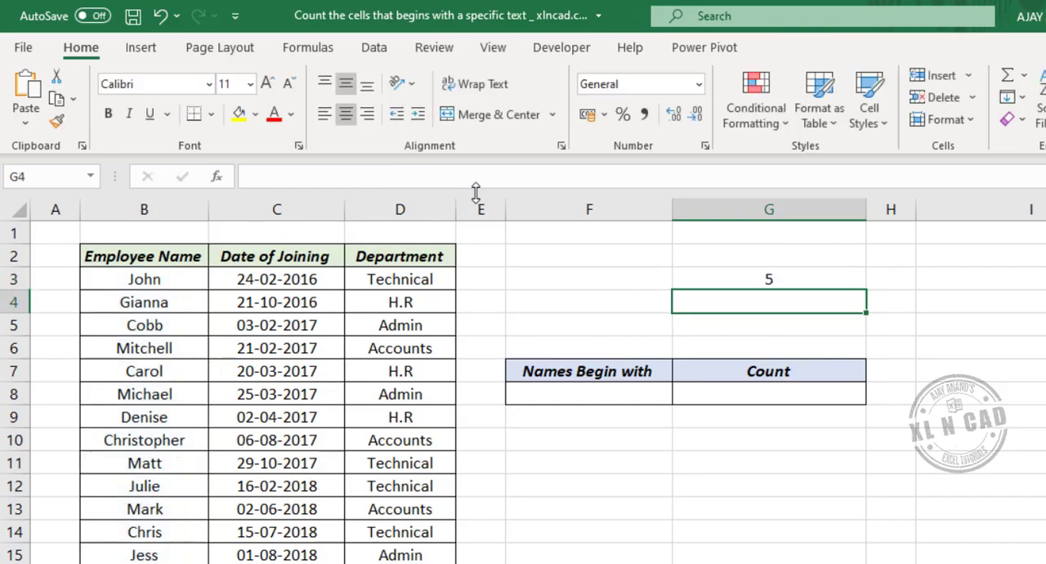
- Check the G3 formula against the list by selecting all employee names in column B that begin with C
left_click(740, 278)
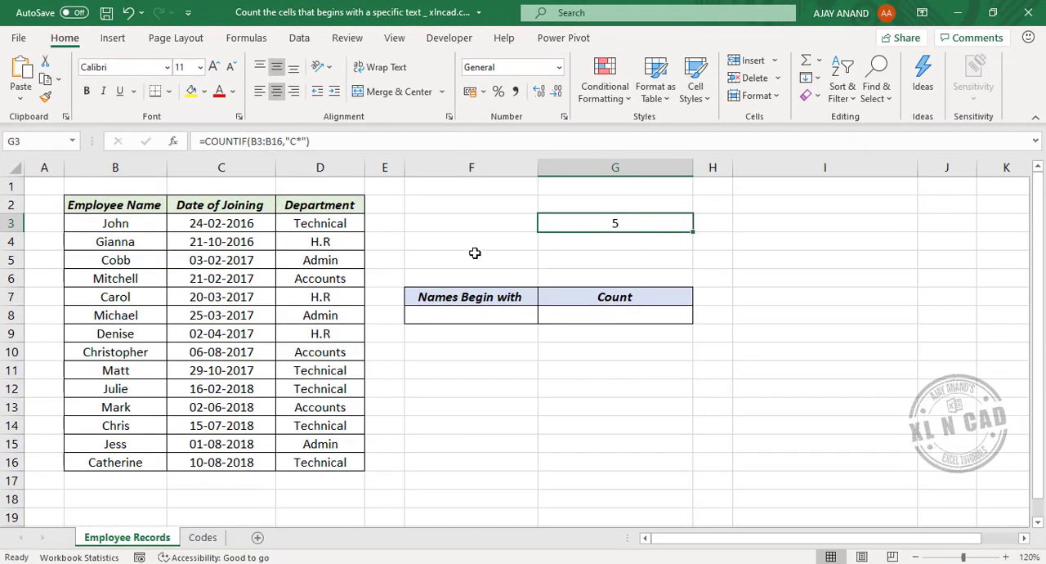
left_click(130, 259)
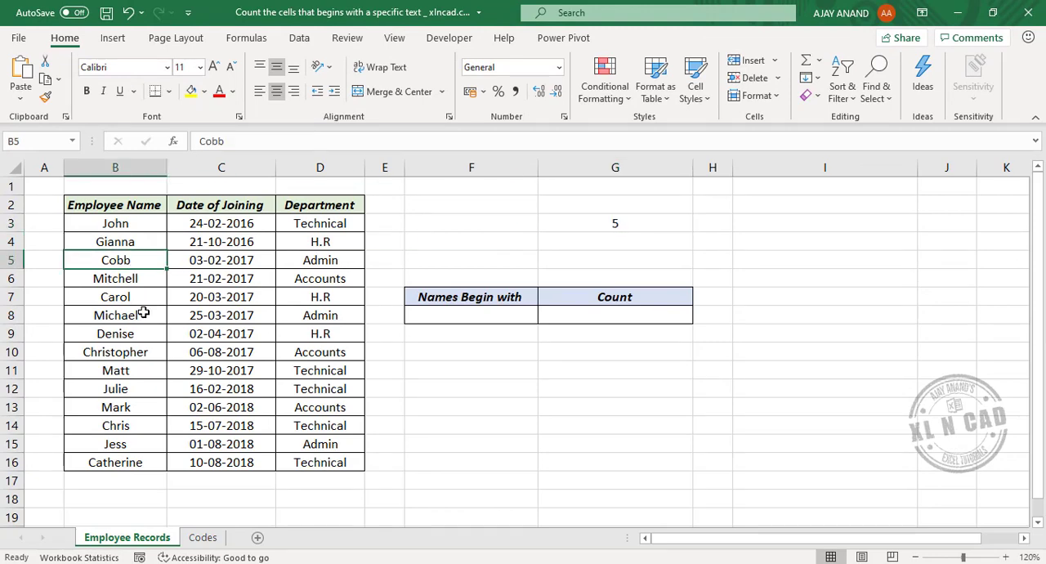
left_click(139, 303, "ctrl")
left_click(127, 353, "ctrl")
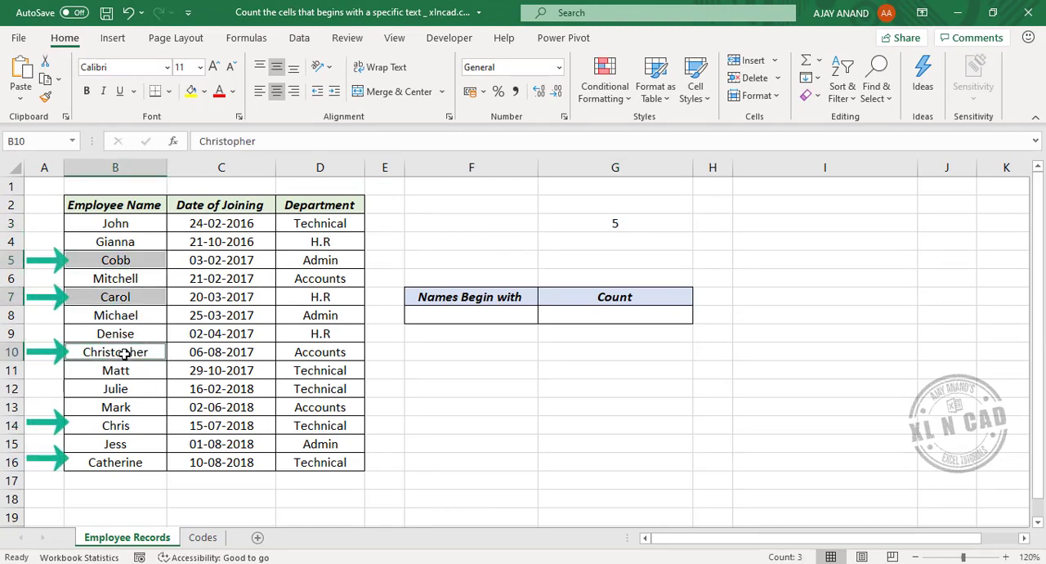
left_click(138, 425, "ctrl")
left_click(130, 463, "ctrl")
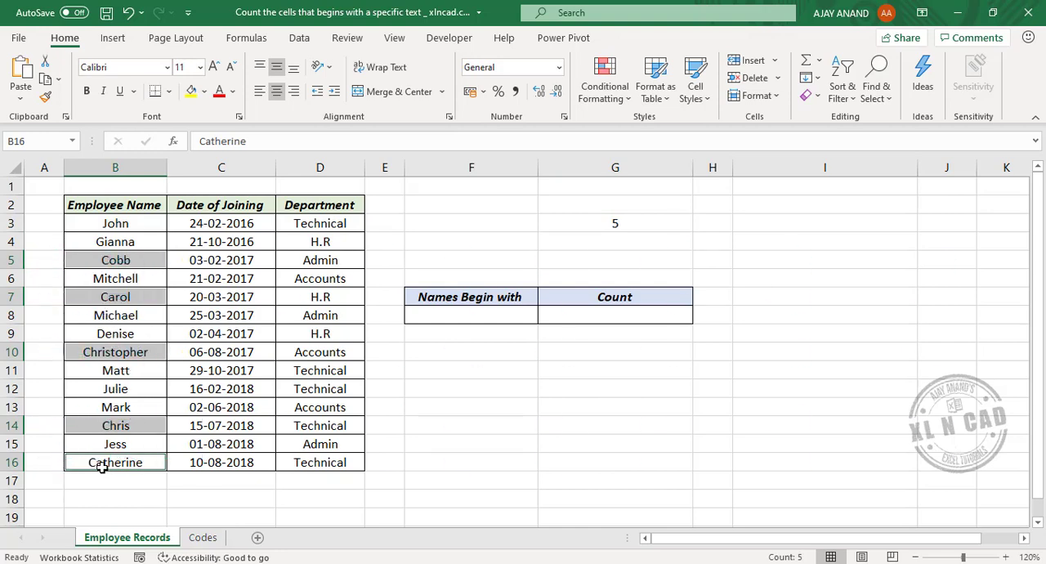
- Change the criterion of the COUNTIF formula in G3 to "CA*"
left_click(597, 223)
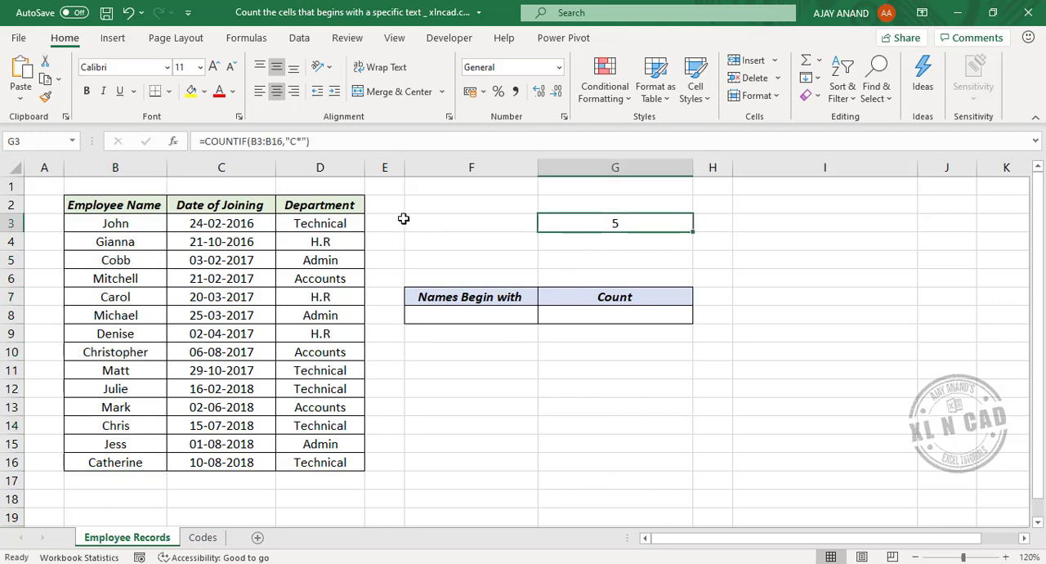
left_click(298, 142)
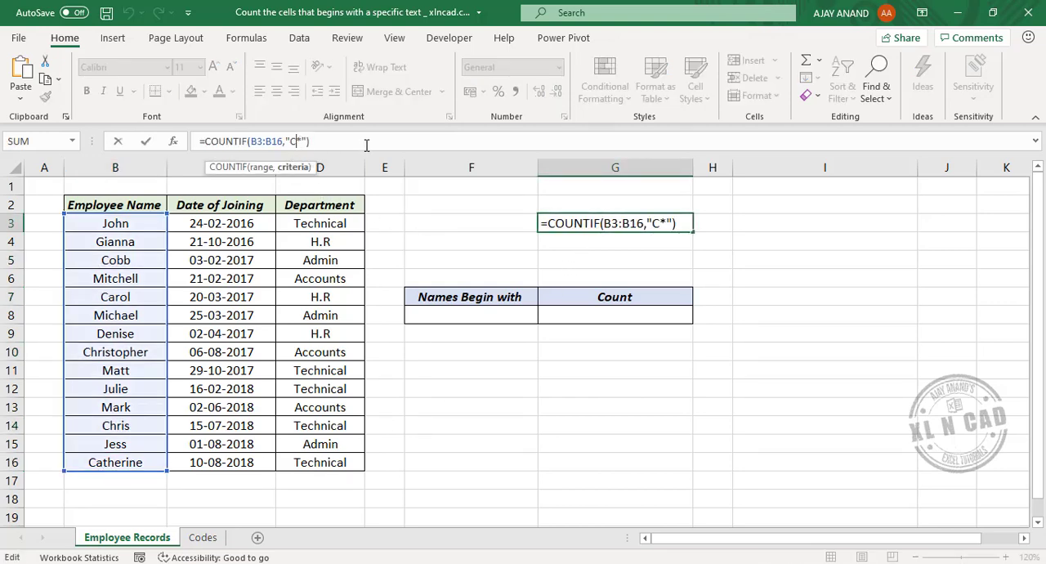
type("A")
key("Return")
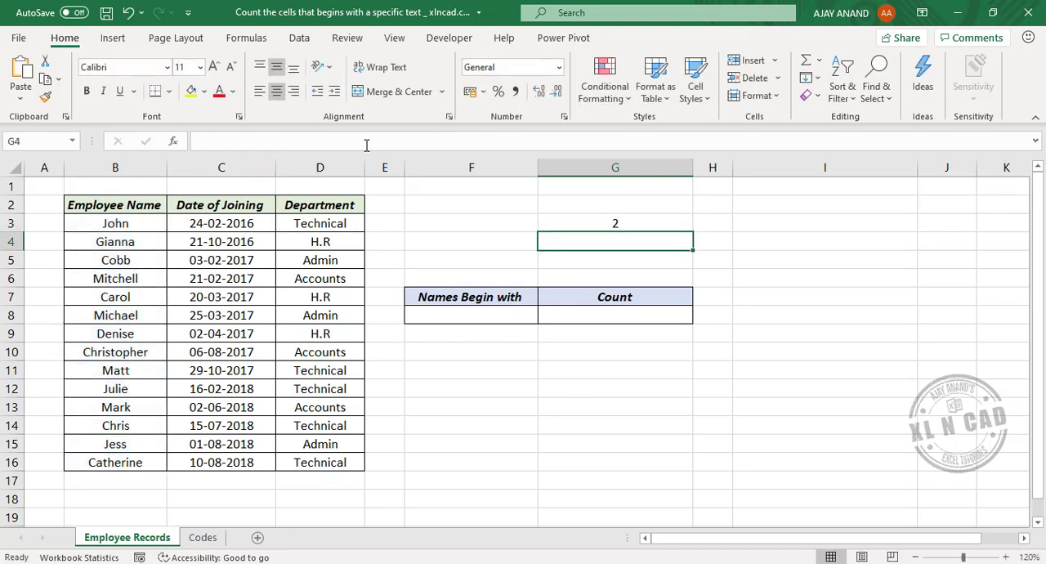
- Check the revised G3 formula by selecting the employee names in column B that begin with CA
left_click(615, 226)
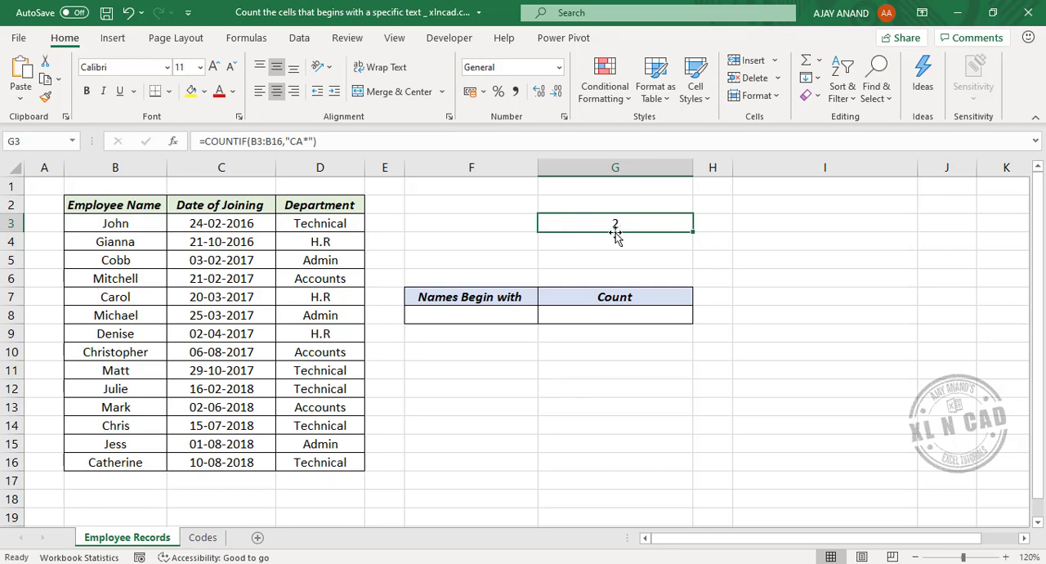
left_click(141, 298)
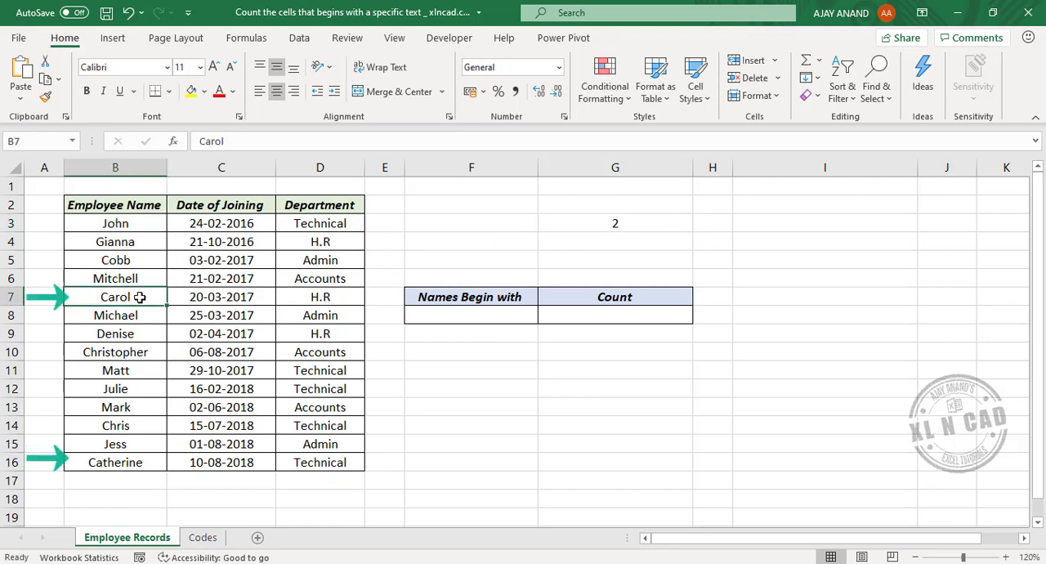
left_click(121, 462, "ctrl")
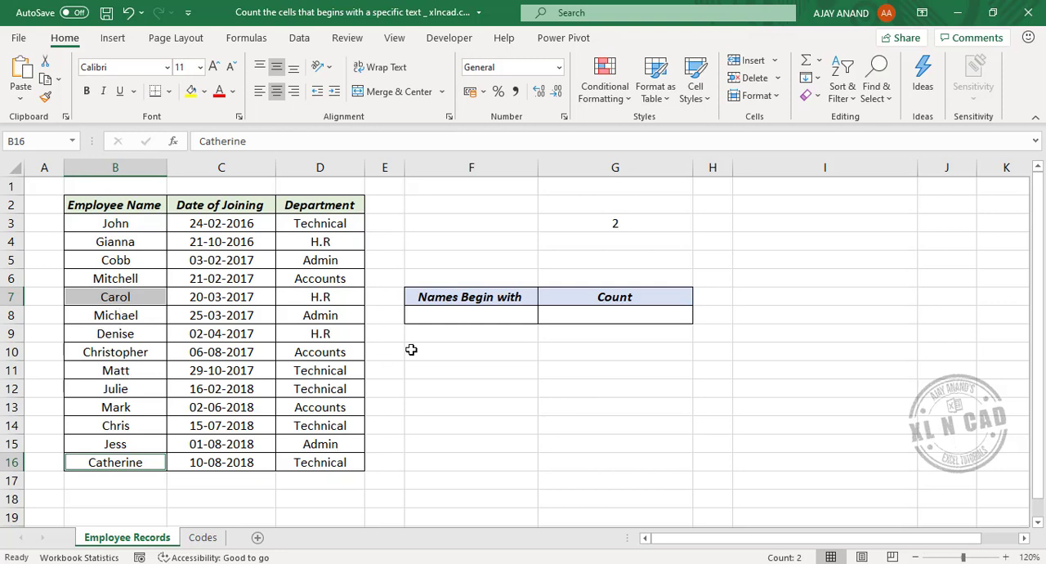
- Replace the criterion text in the G3 COUNTIF formula so that it reads "m*"
left_click(619, 224)
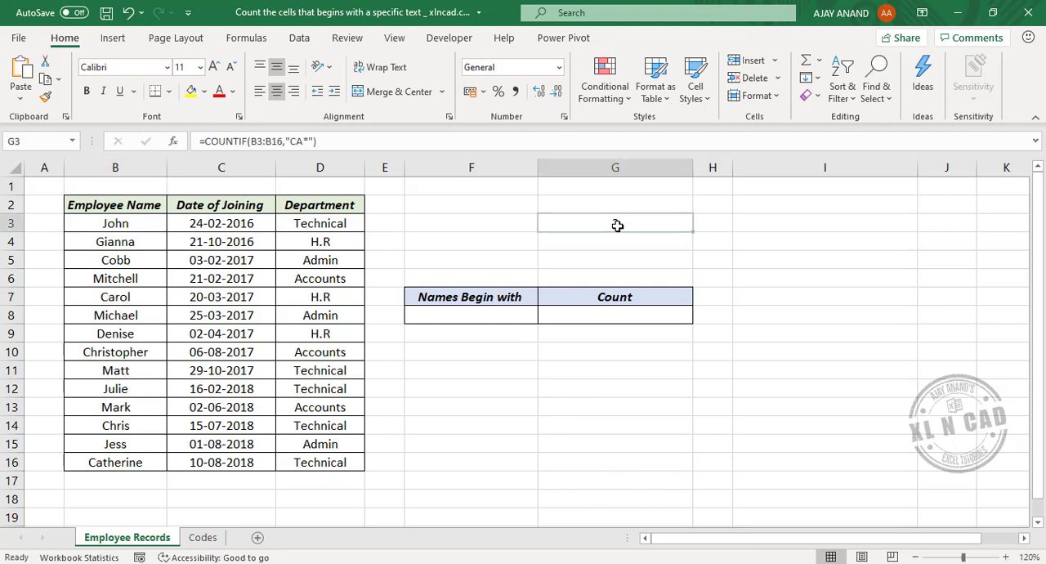
left_click(302, 143)
double_click(295, 143)
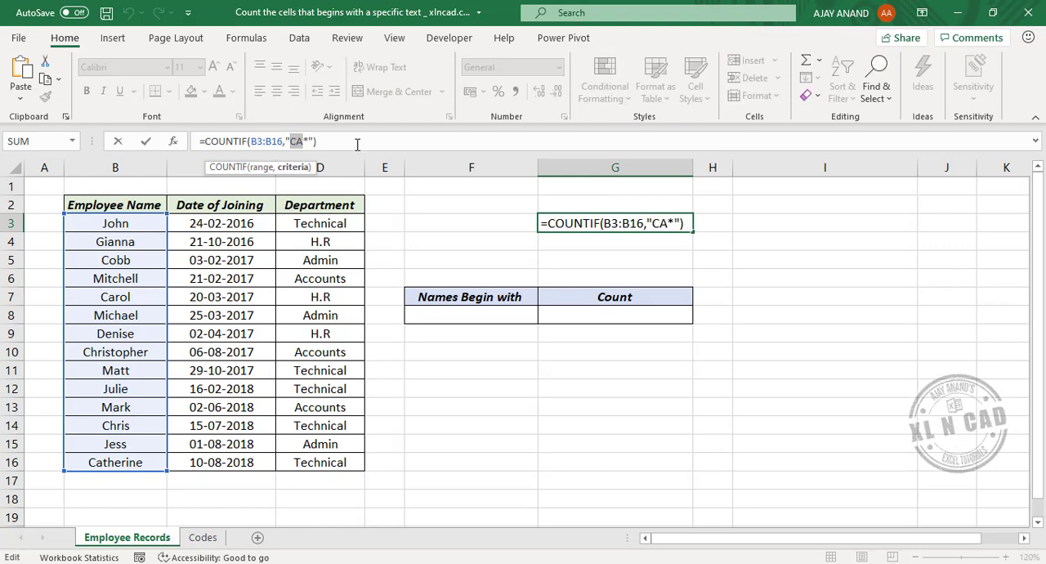
type("m")
key("Return")
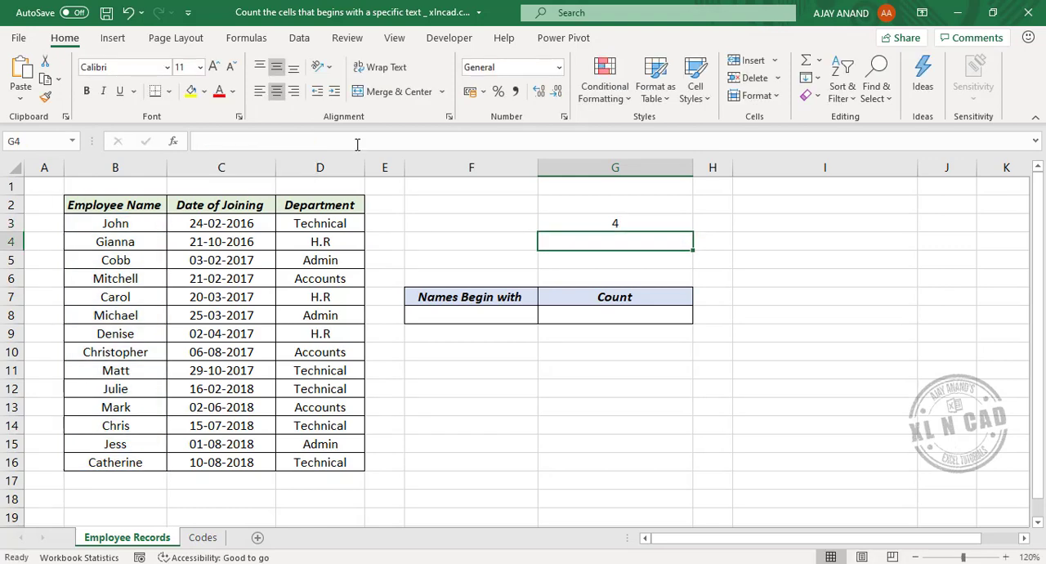
- Check the G3 formula against the list by selecting all employee names in column B that begin with M
left_click(626, 222)
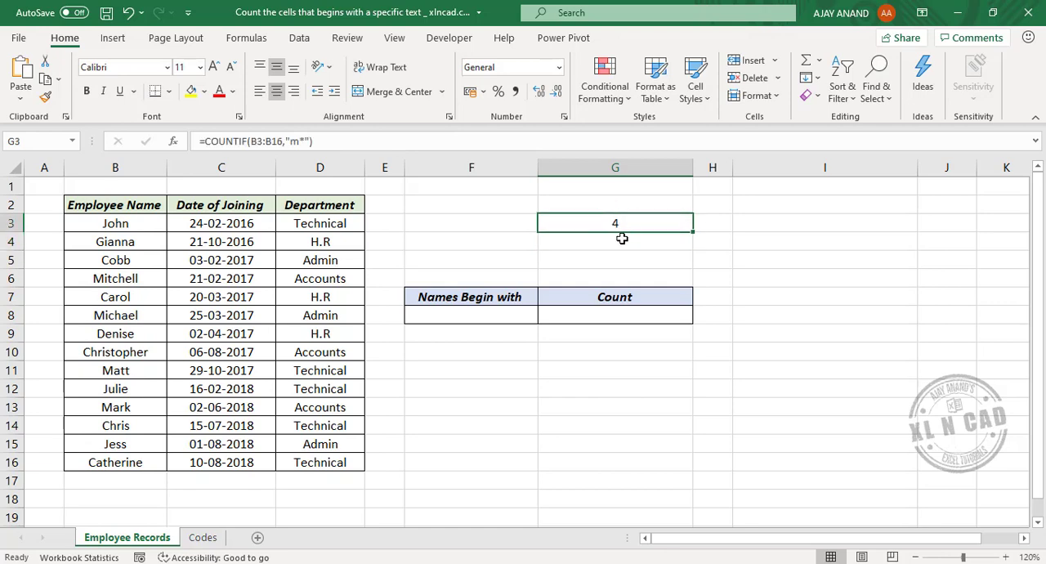
left_click(139, 279)
left_click(135, 315, "ctrl")
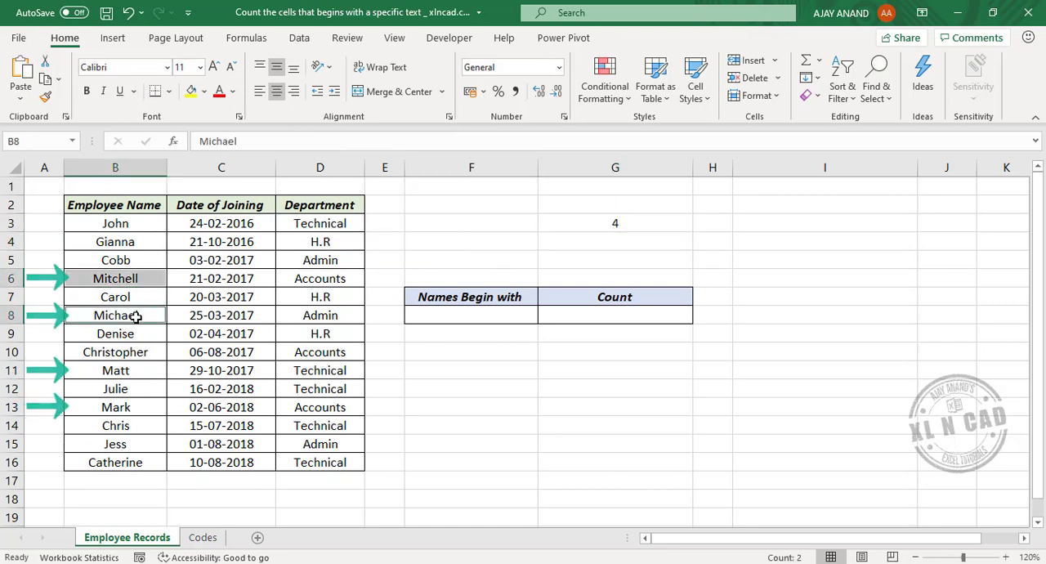
left_click(139, 371, "ctrl")
left_click(136, 406, "ctrl")
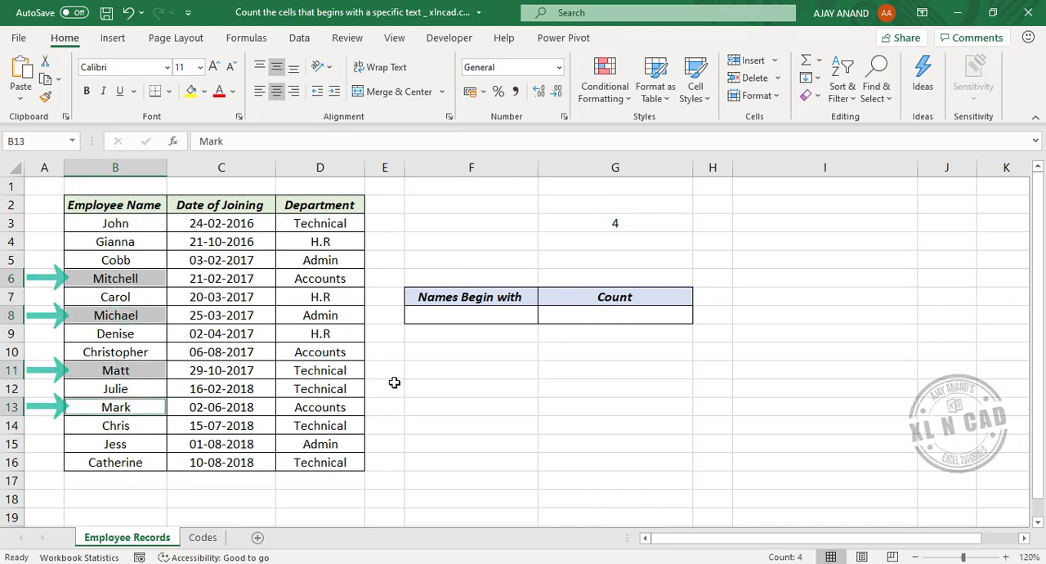
- Enter j in cell F8 under Names Begin with as the starting text to count
left_click(625, 235)
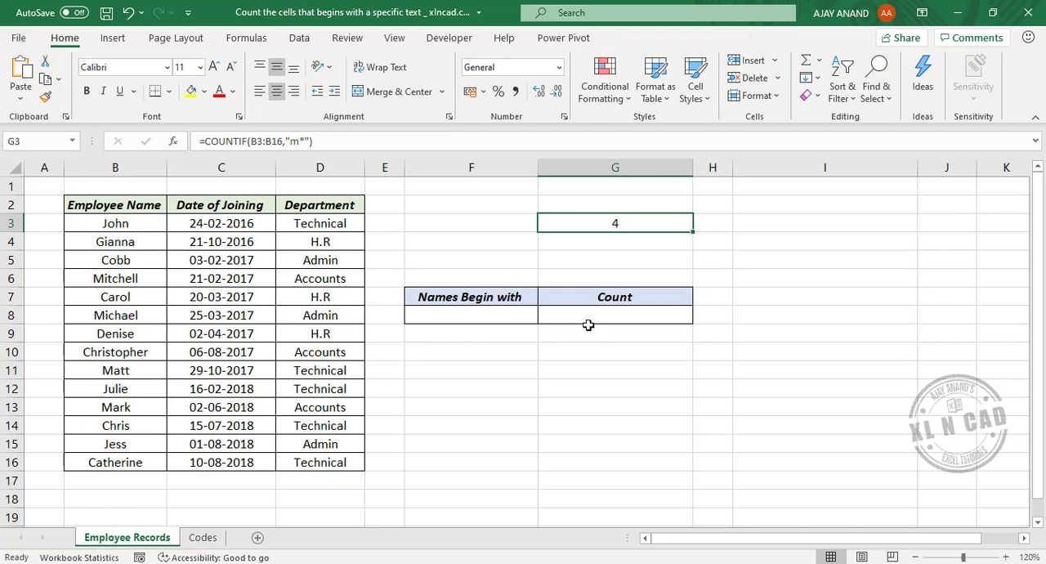
left_click(460, 319)
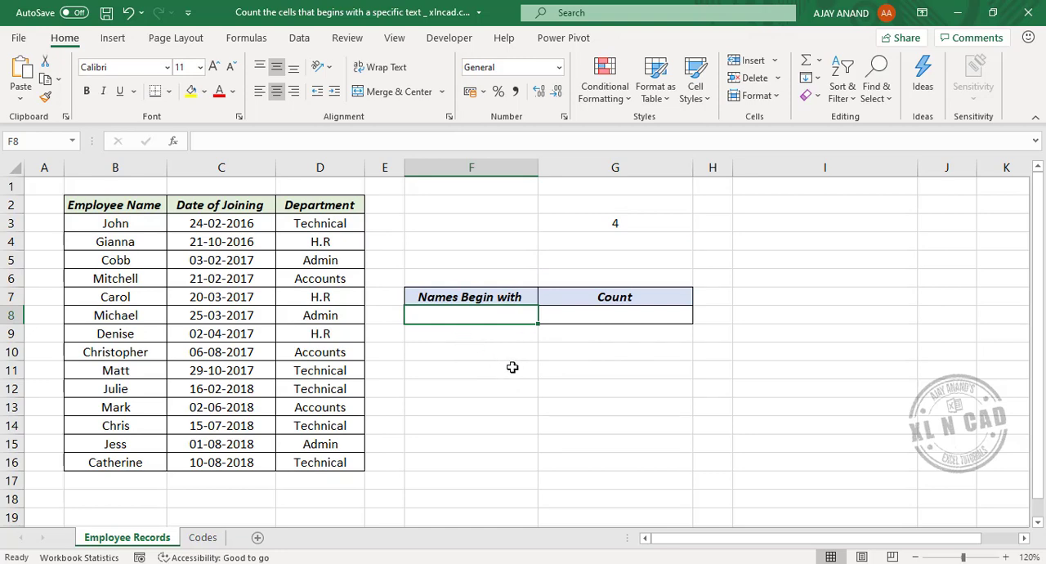
type("j")
key("Return")
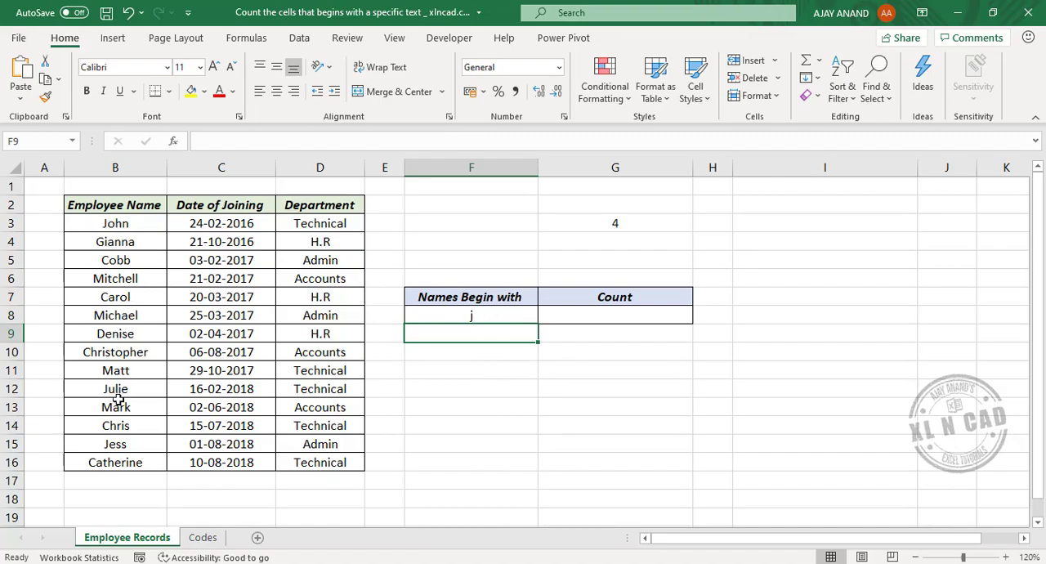
- Enter the formula =COUNTIF(B3:B16,F8&"*") in cell G8 under Count, taking the starting text from F8
left_click(615, 316)
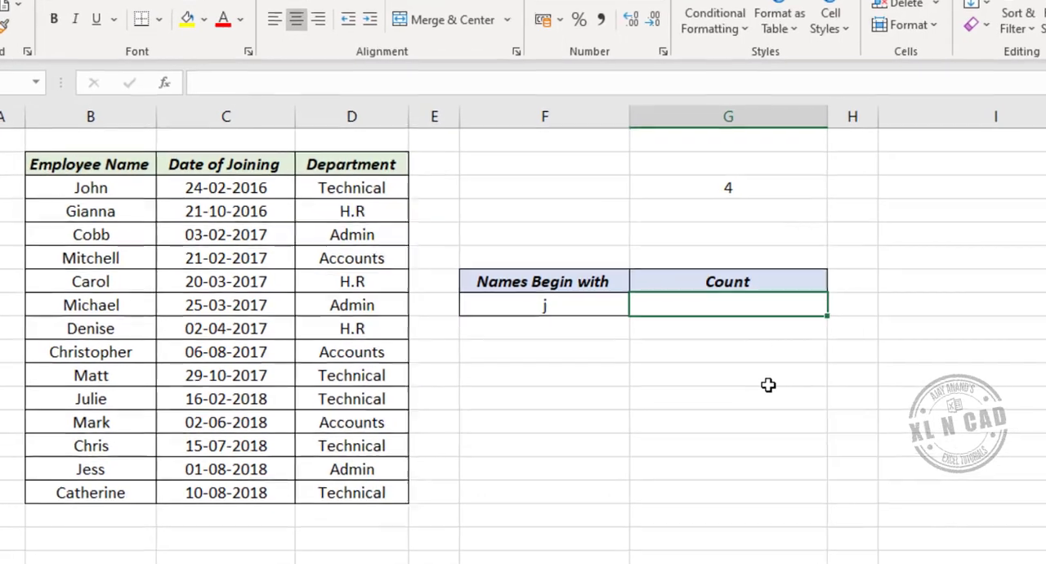
type("=")
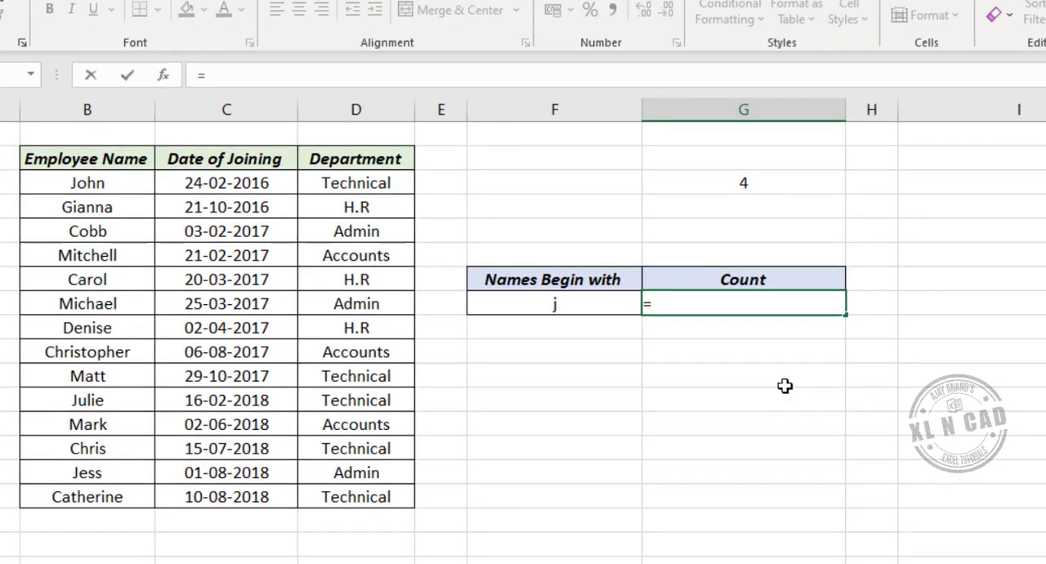
type("COUNTIF")
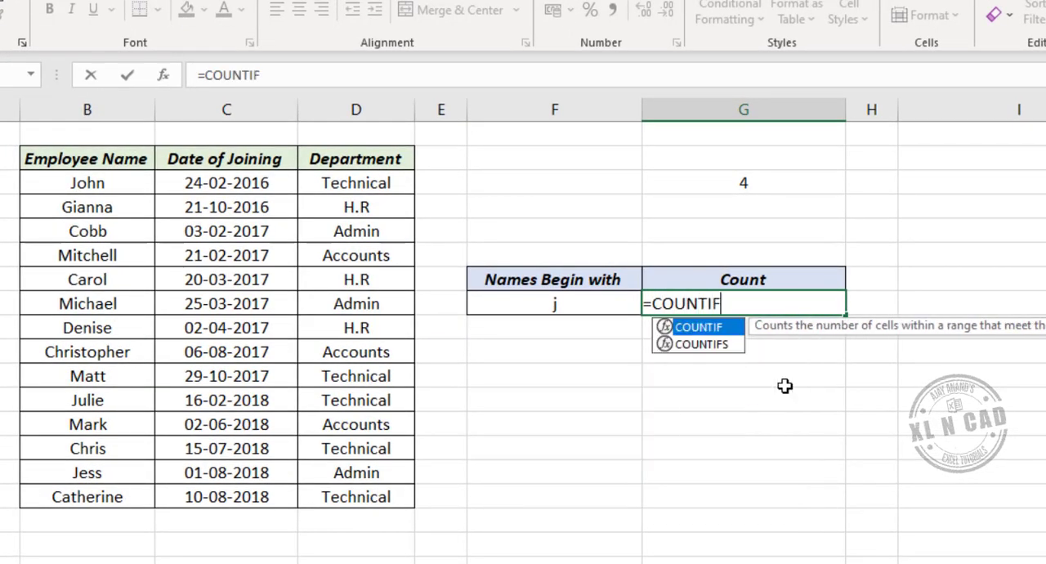
type("(")
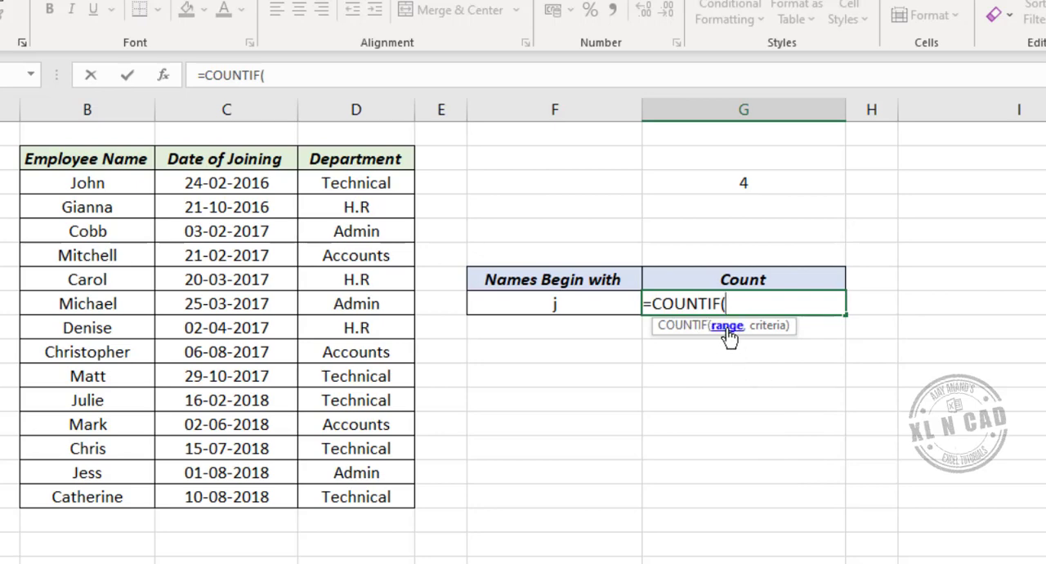
left_click_drag(125, 184, 129, 496)
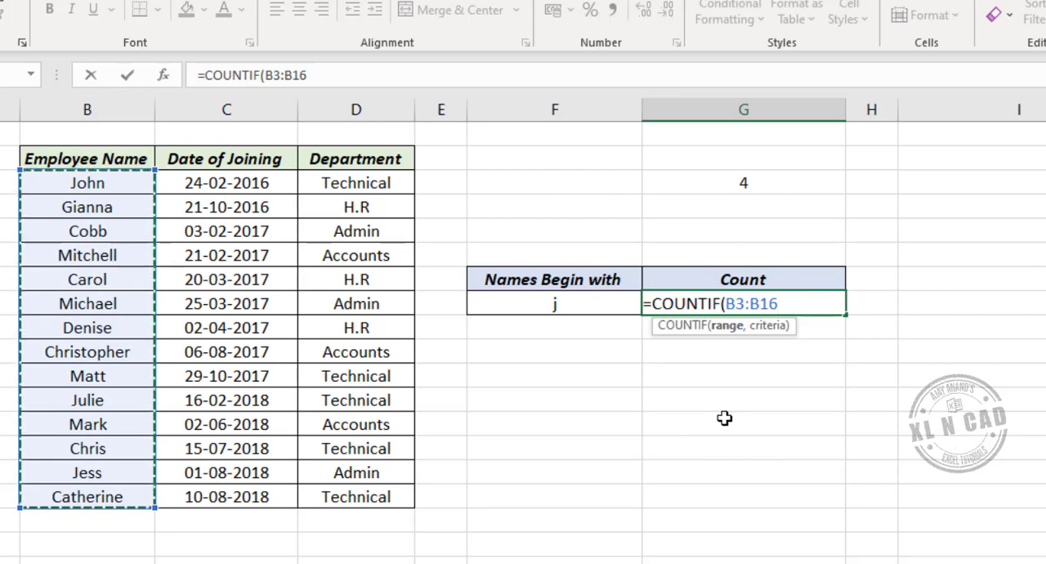
type(",")
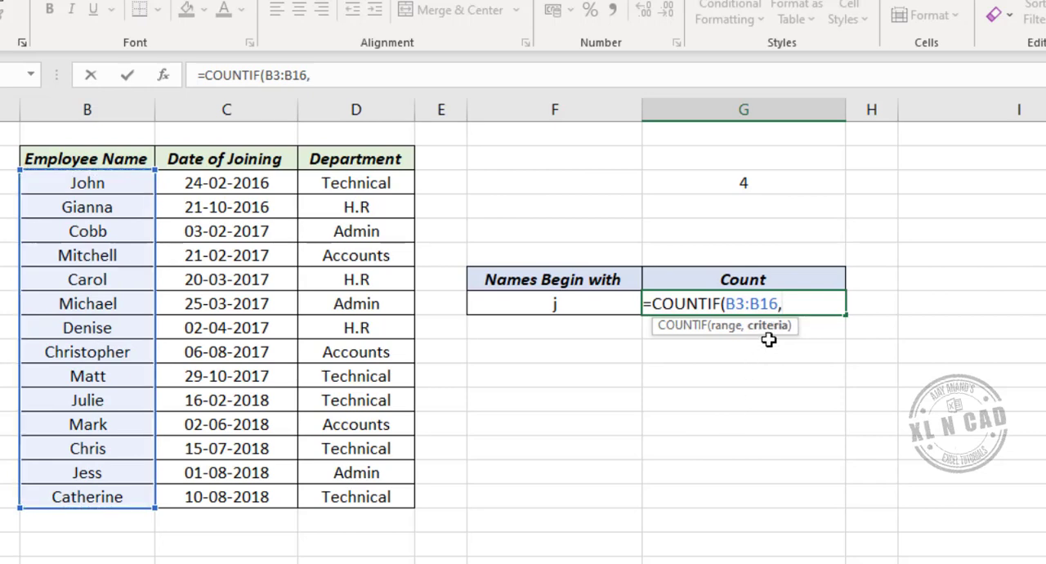
left_click(581, 305)
type("&")
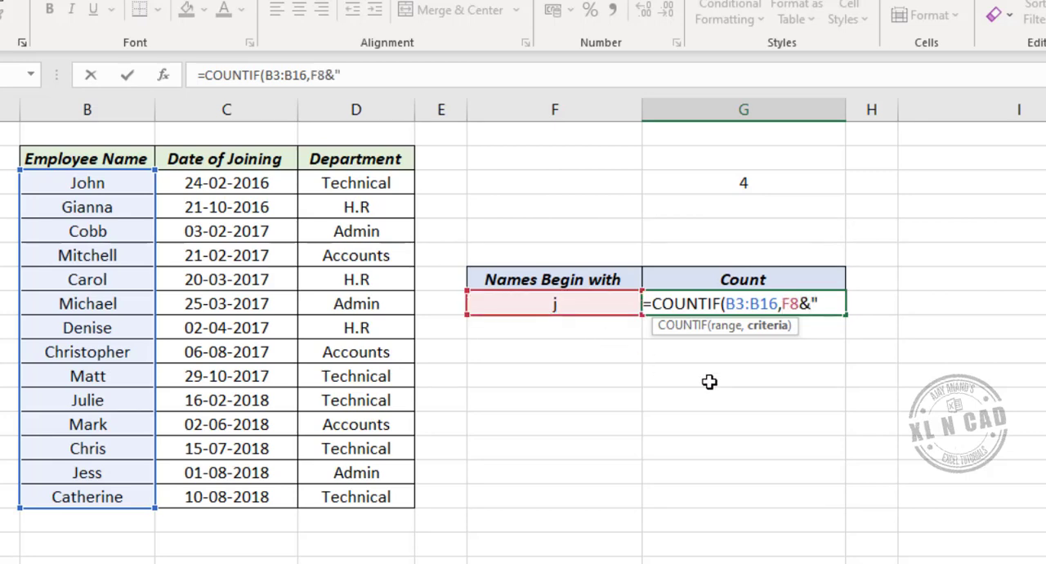
type("\"*\")")
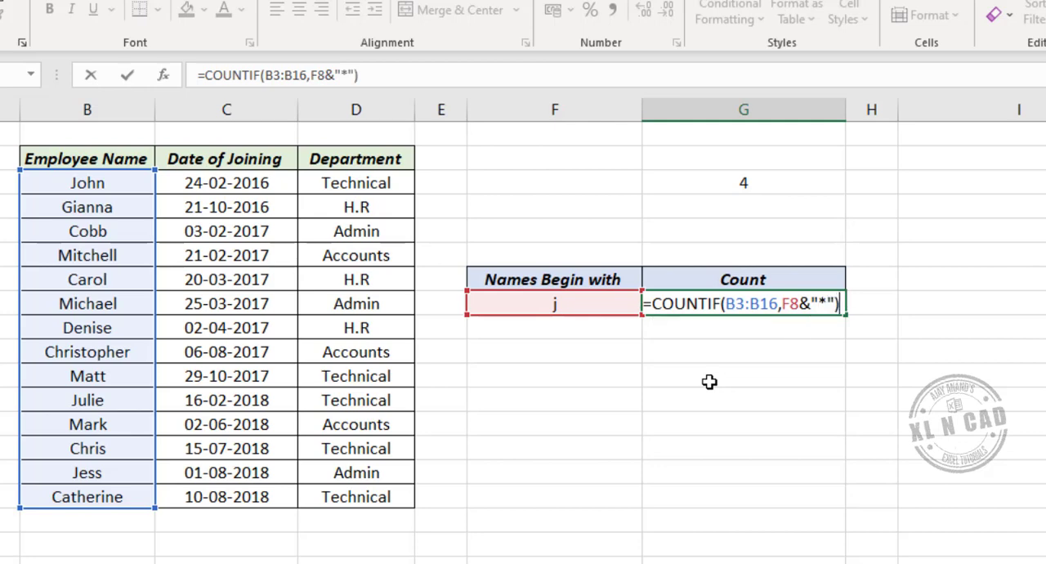
key("Return")
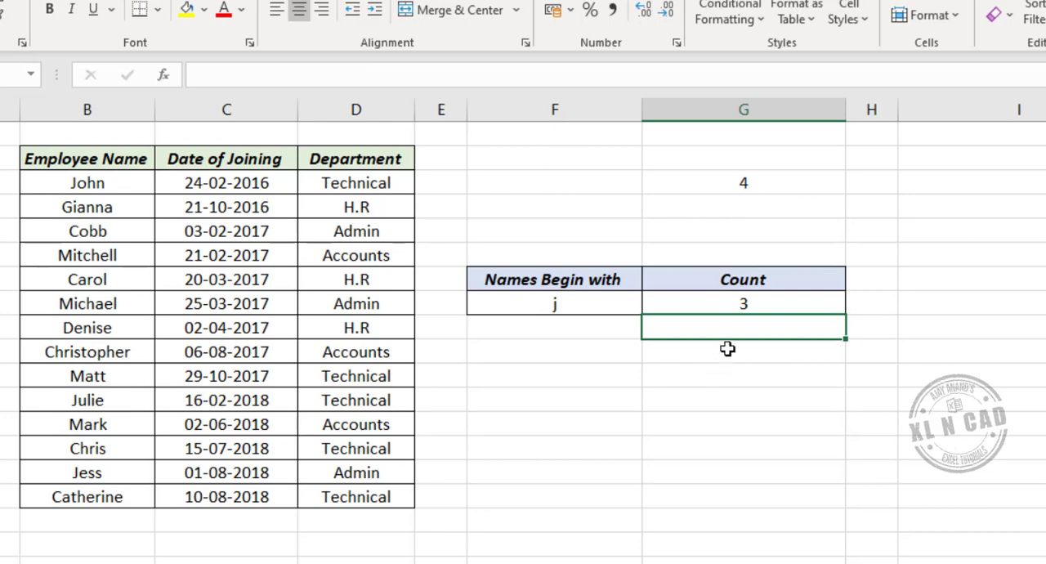
left_click(748, 306)
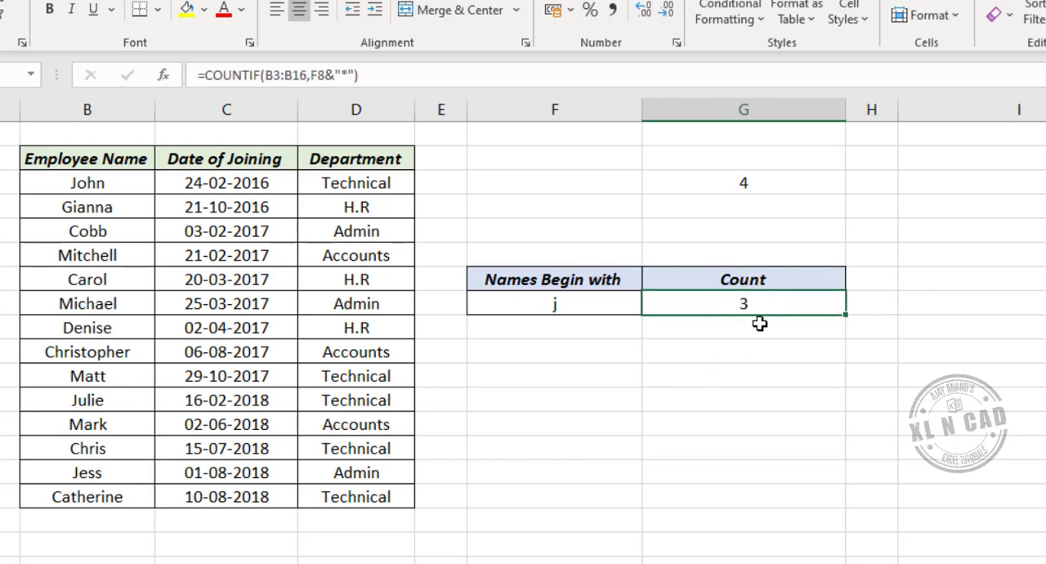
- Check the G8 count against the list by selecting all employee names in column B that begin with J
left_click(90, 181)
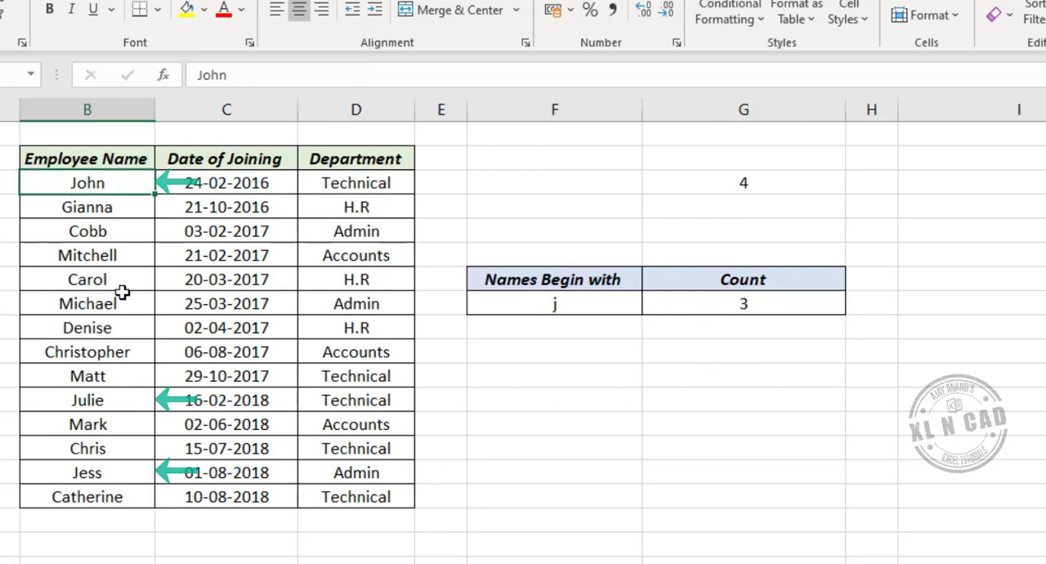
left_click(114, 400, "ctrl")
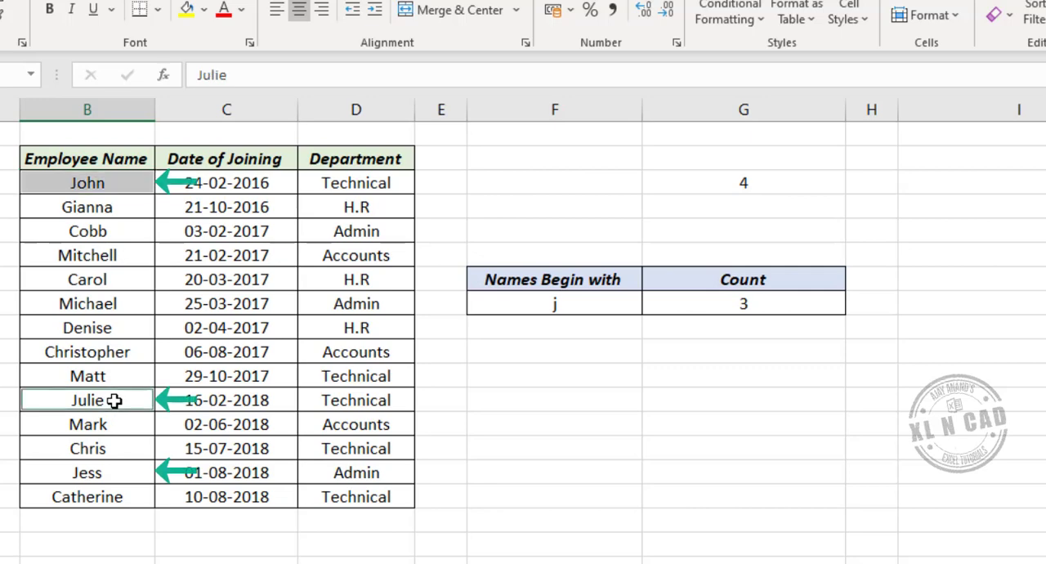
left_click(109, 474, "ctrl")
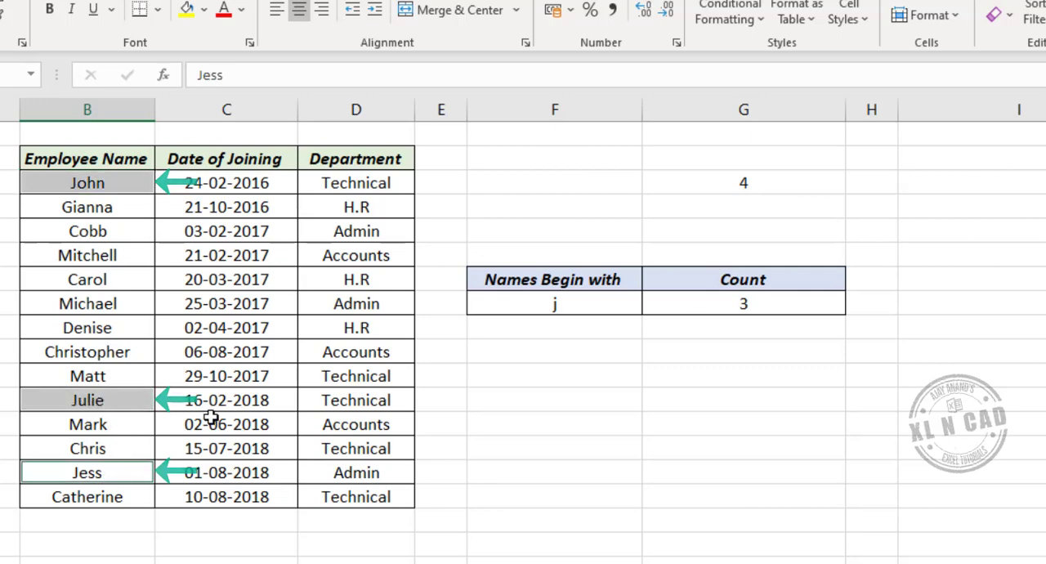
- Change the starting text in cell F8 to c and select the Count cell G8 to review its formula
left_click(577, 306)
key("BackSpace")
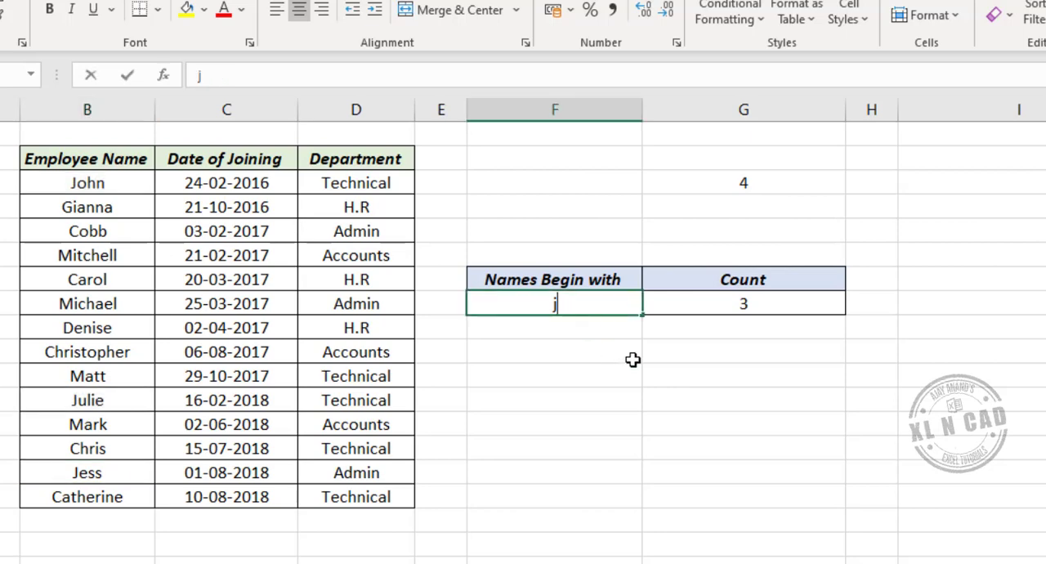
type("c")
key("Return")
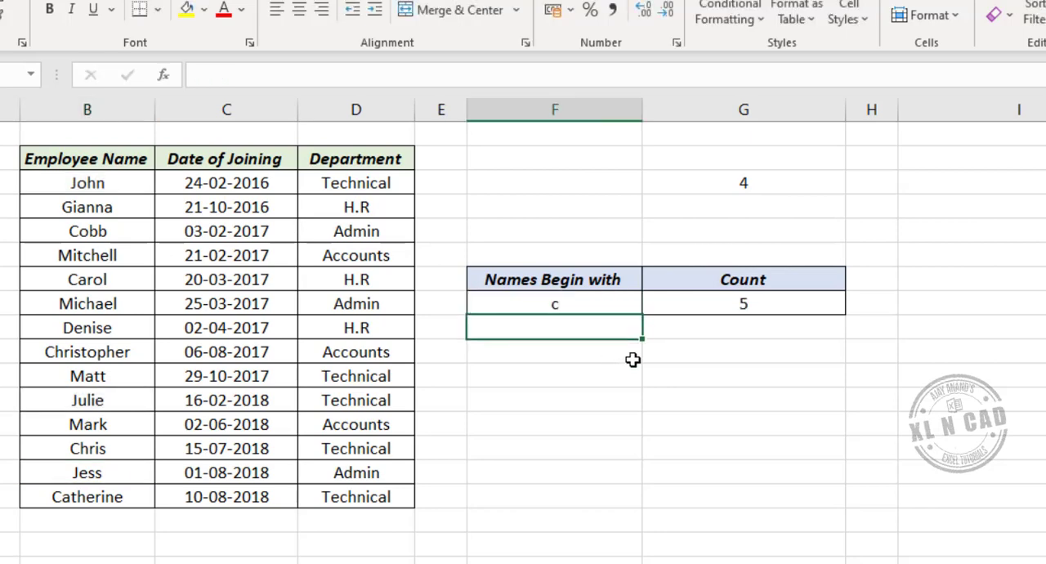
left_click(754, 301)
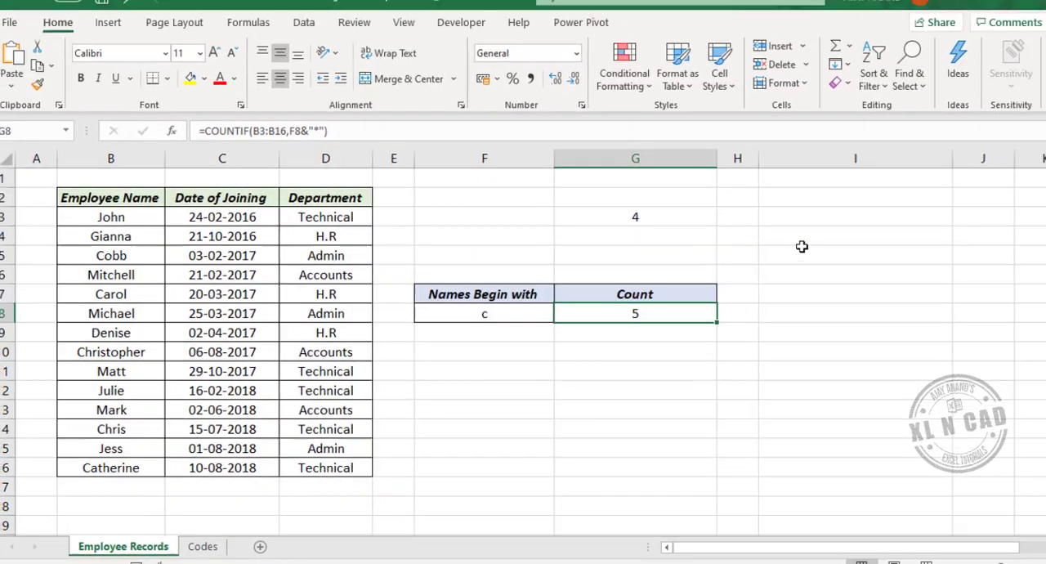
- Enter a FORMULATEXT formula in cell I3 that displays the COUNTIF formula of cell G3 as text
left_click(971, 178)
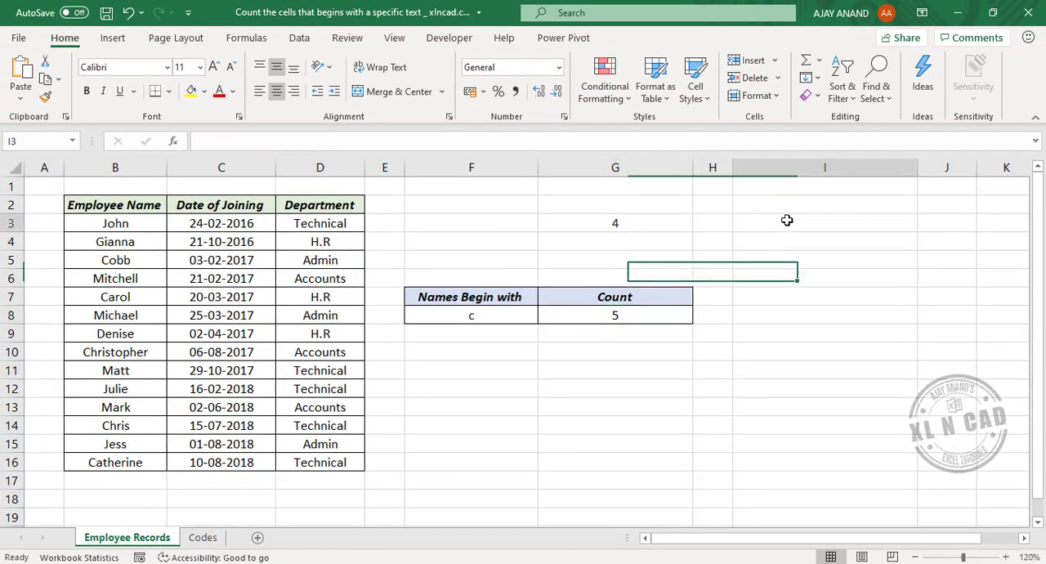
type("=F")
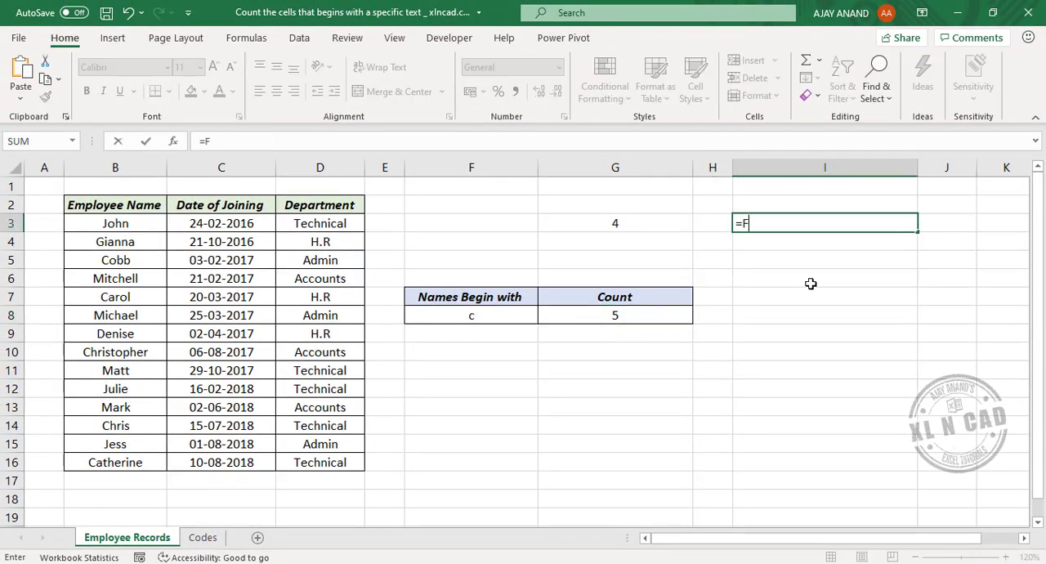
type("O")
key("Down")
key("Down")
key("Down")
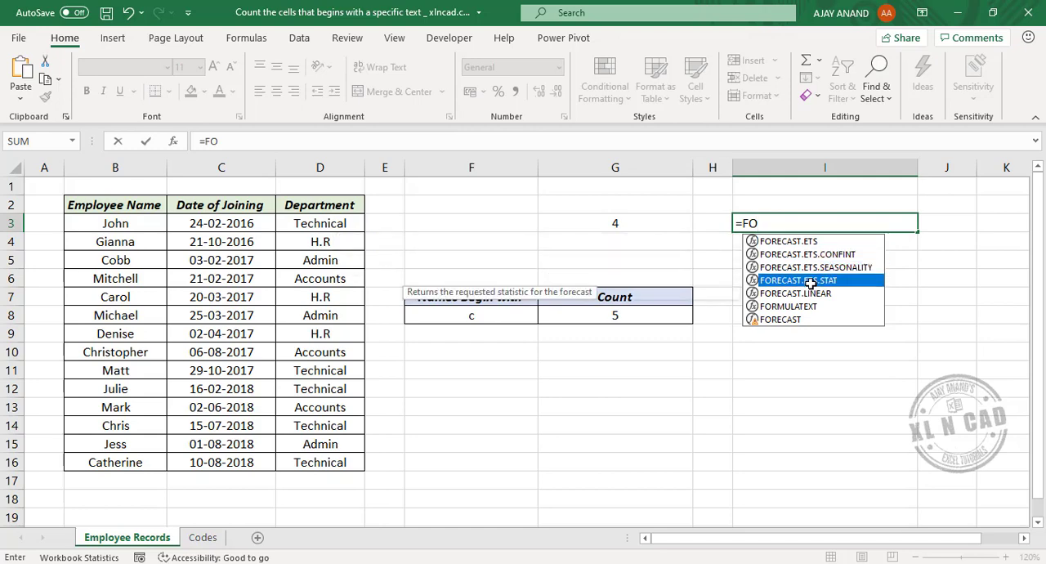
key("Down")
key("Down")
key("Tab")
key("Left")
key("Left")
key("ctrl+Return")
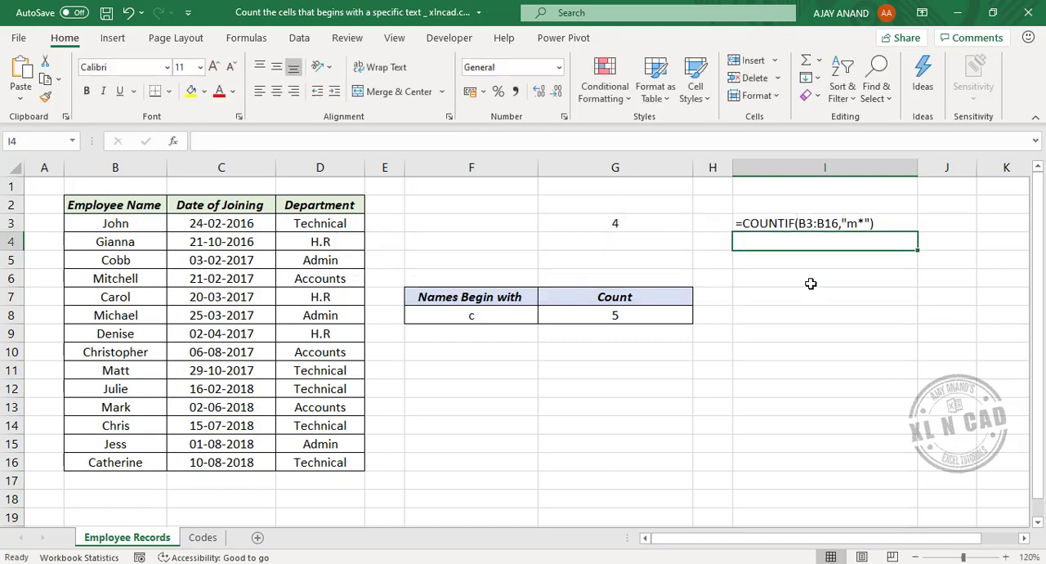
- Copy the FORMULATEXT formula from I3 into cell I8 so that it displays the formula of G8
key("ctrl+c")
key("Down")
key("Down")
key("Down")
key("Down")
key("Down")
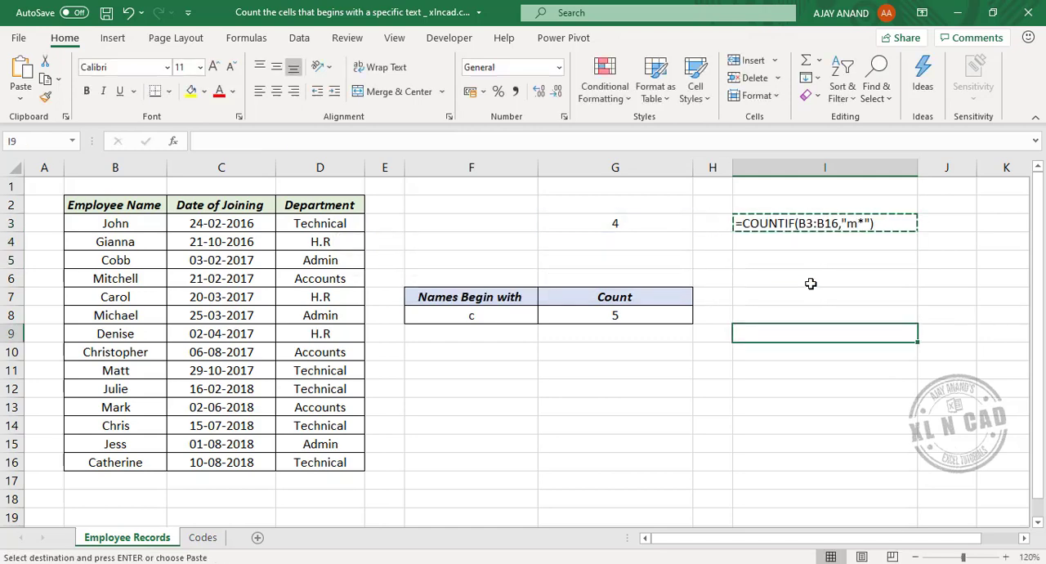
key("ctrl+v")
key("Escape")
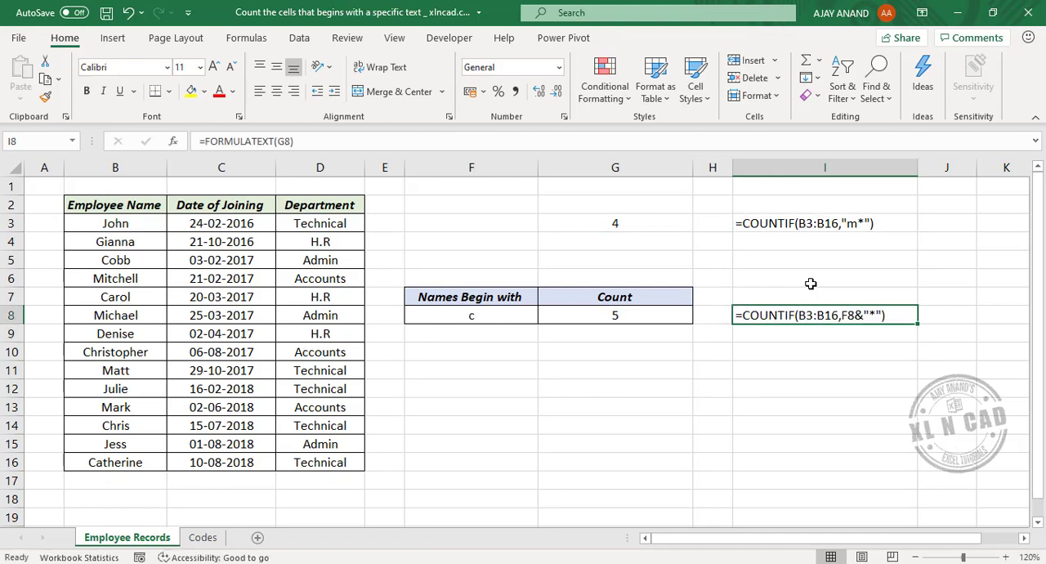
- On the Codes sheet, enter KL-01 in cell E8 under Codes Begin with as the starting text to count
left_click(206, 537)
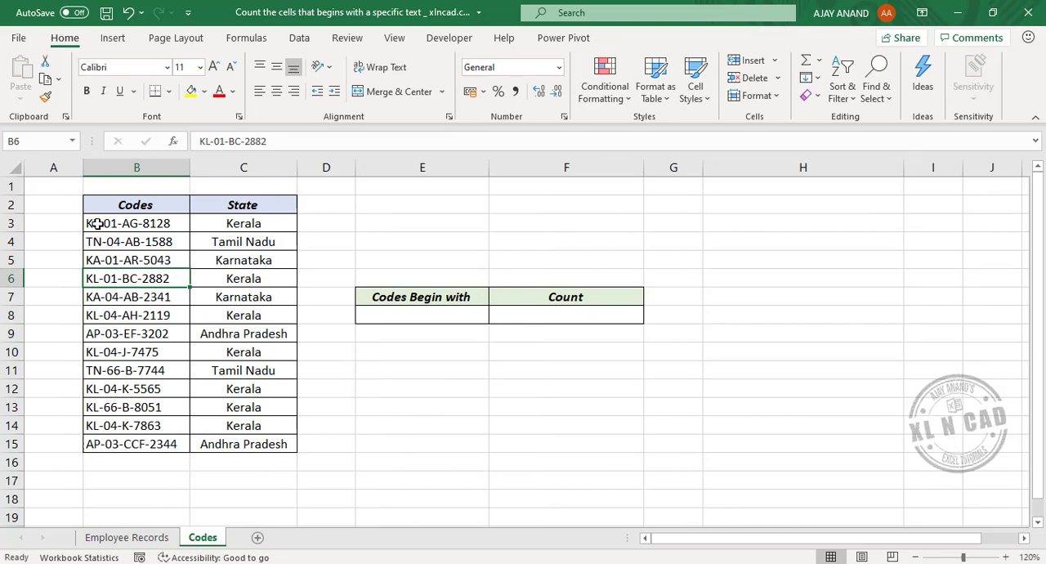
left_click(404, 316)
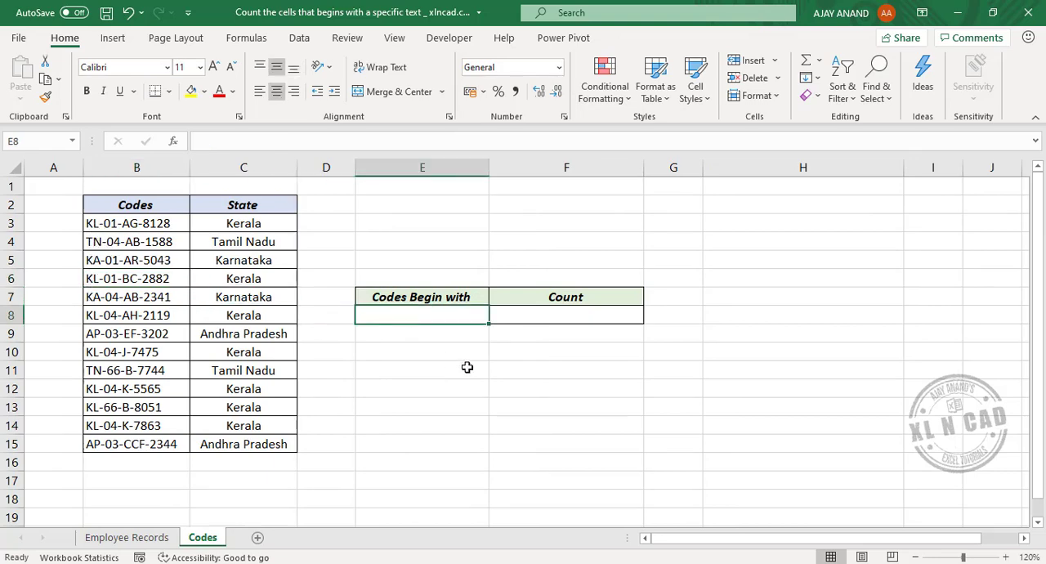
type("KL-")
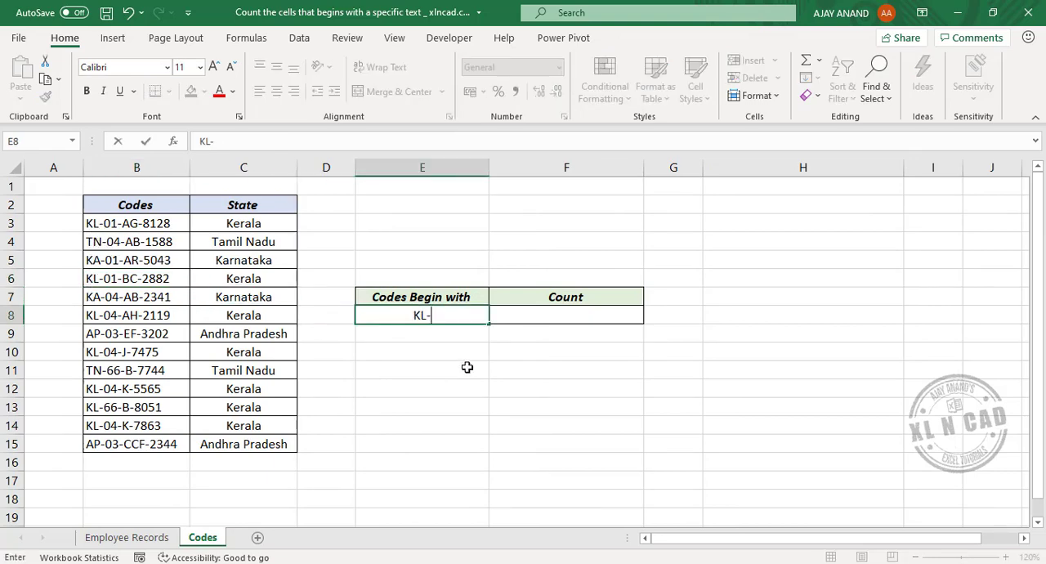
type("01")
key("Return")
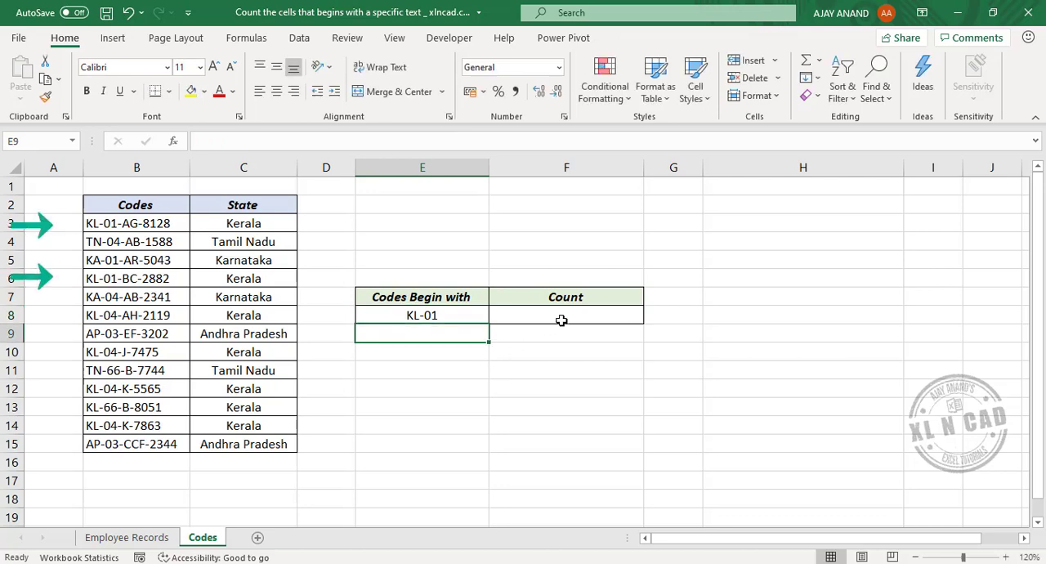
- Enter the formula =COUNTIF(B3:B15,E8&"*") in cell F8 under Count, taking the starting text from E8
left_click(561, 321)
type("=")
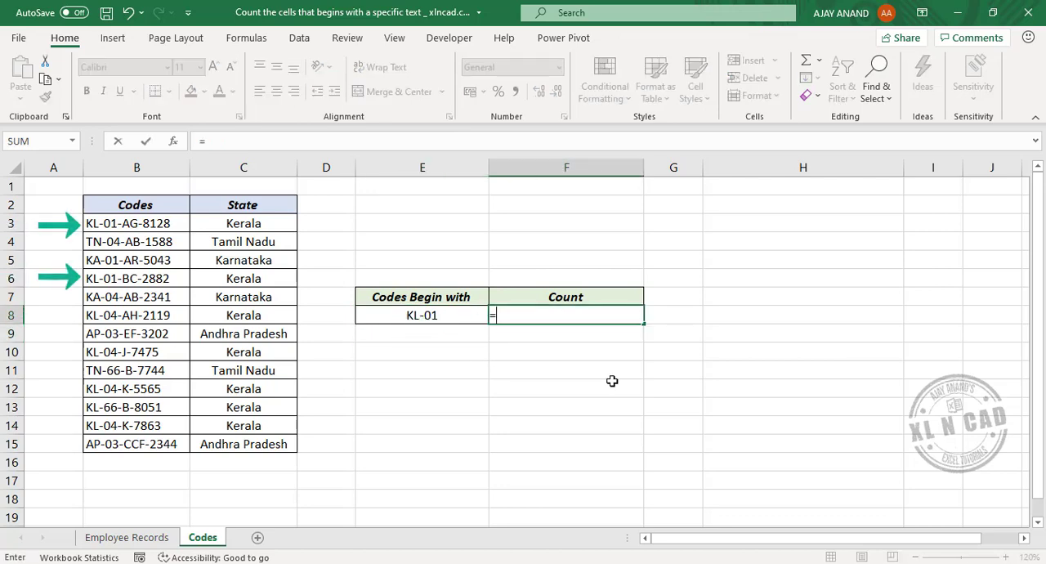
type("COUN")
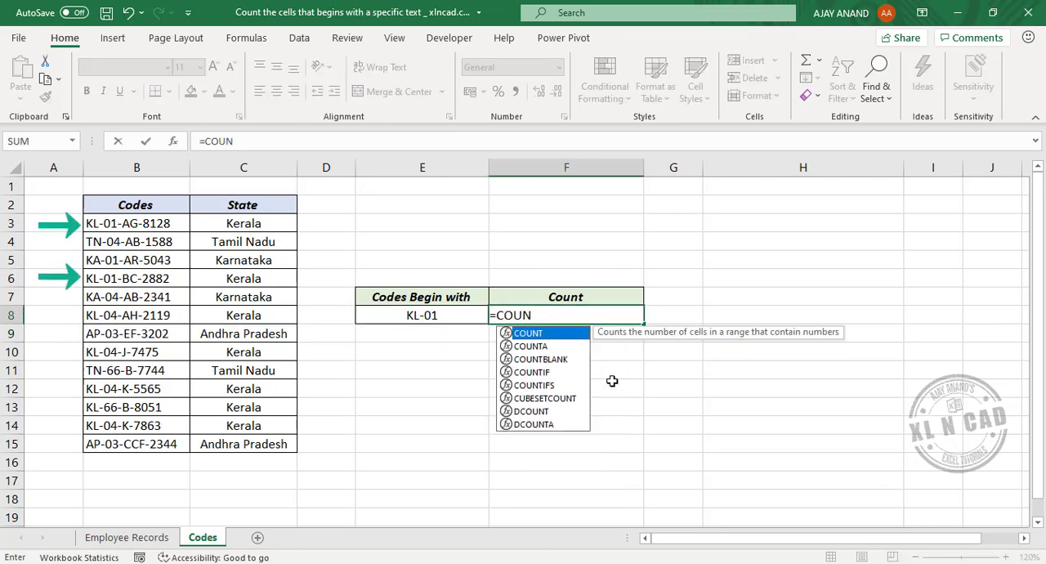
type("TIF(")
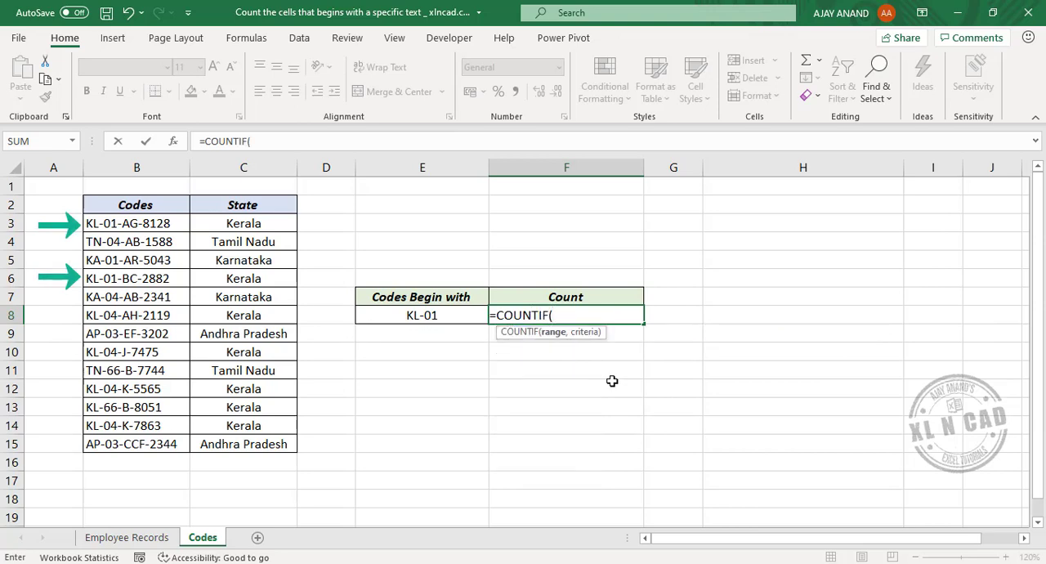
key("Left")
key("Left")
key("Left")
key("Left")
key("Up")
key("Up")
key("Up")
key("Up")
key("Up")
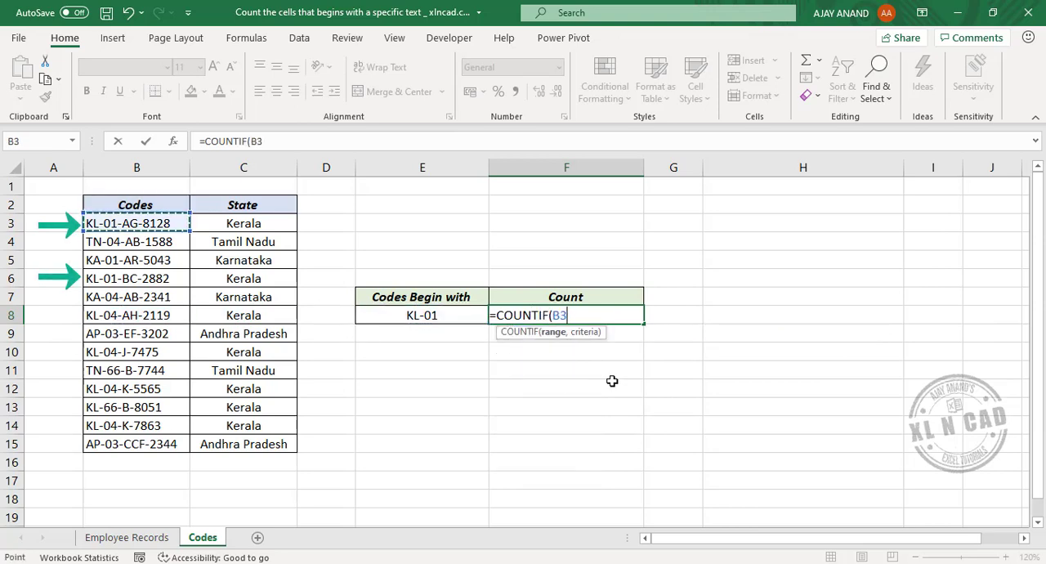
key("ctrl+shift+Down")
type(",")
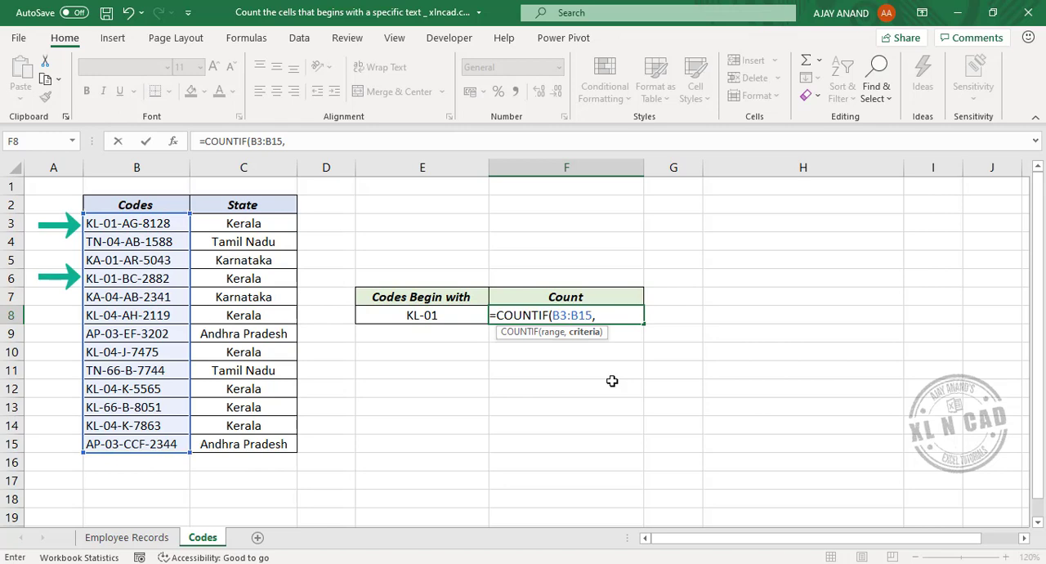
key("Left")
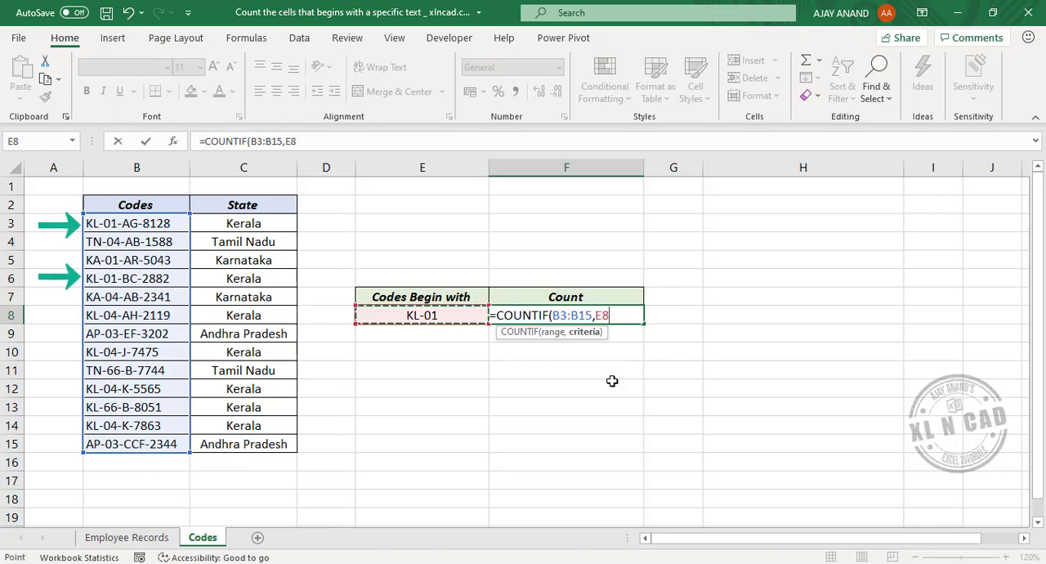
type("&\"*")
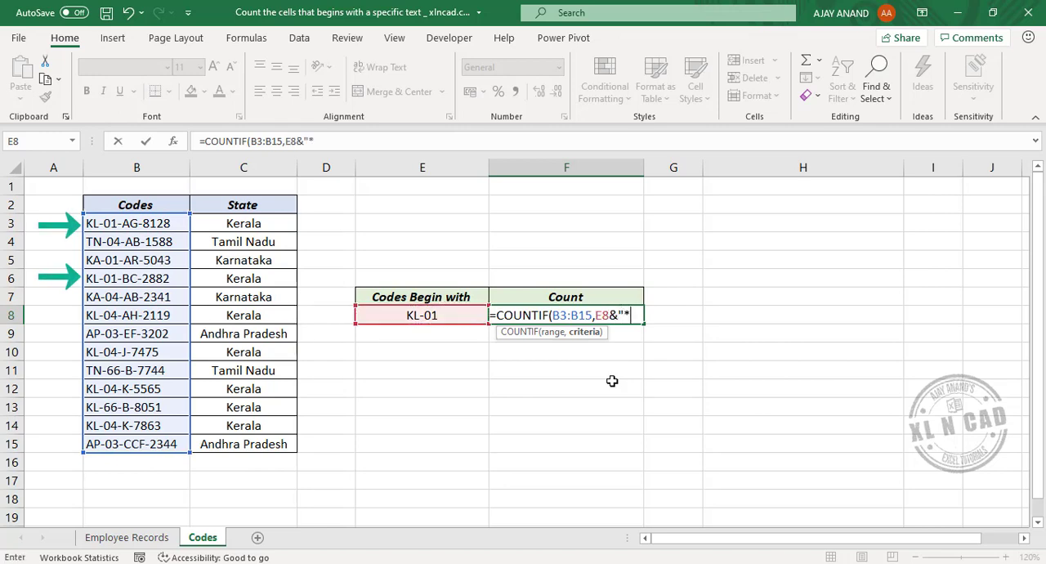
type("\")")
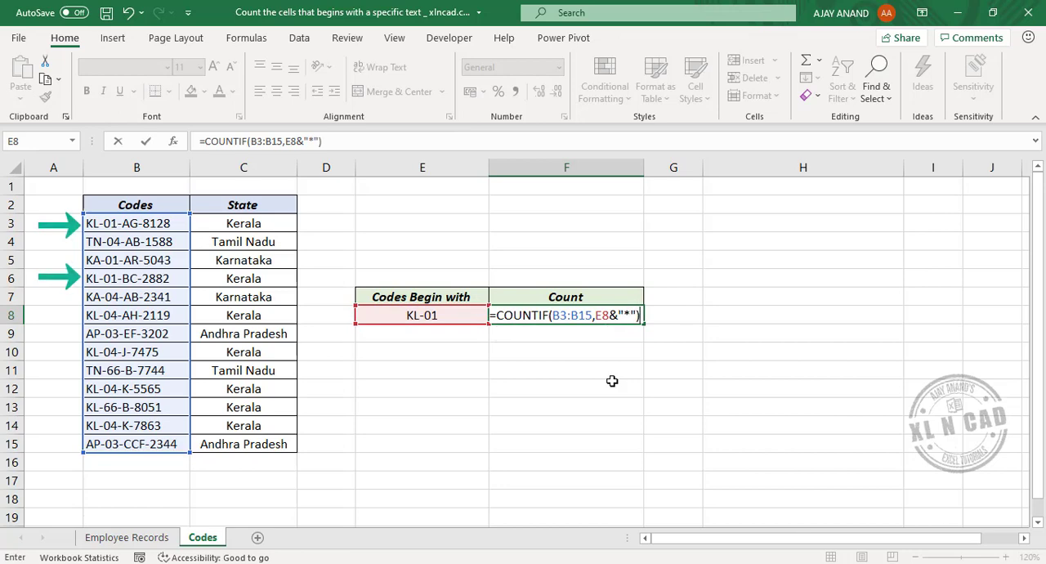
key("Return")
- Change the starting text in cell E8 under Codes Begin with to KL-04
key("Up")
key("Left")
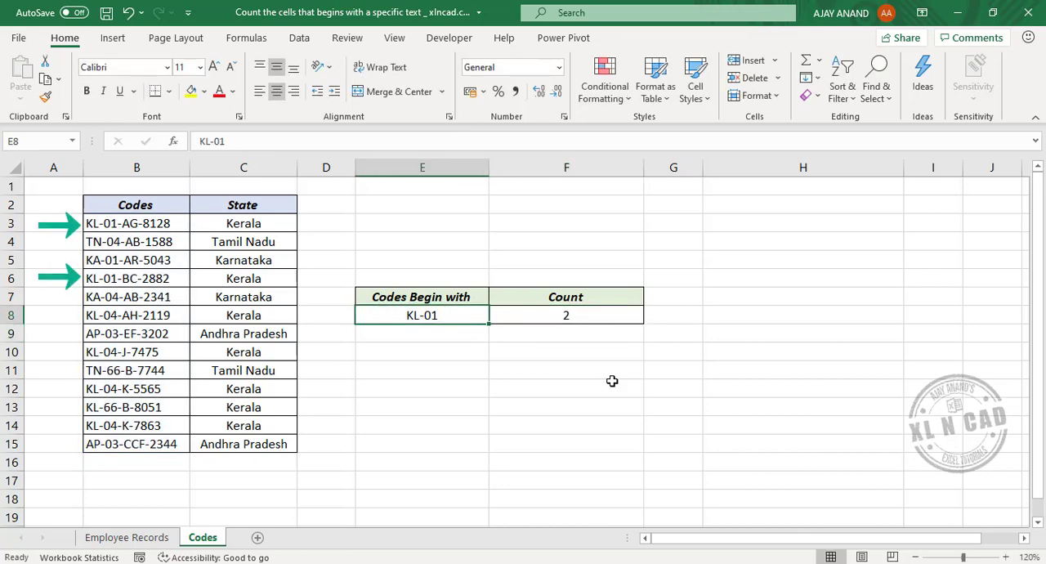
key("F2")
type("4")
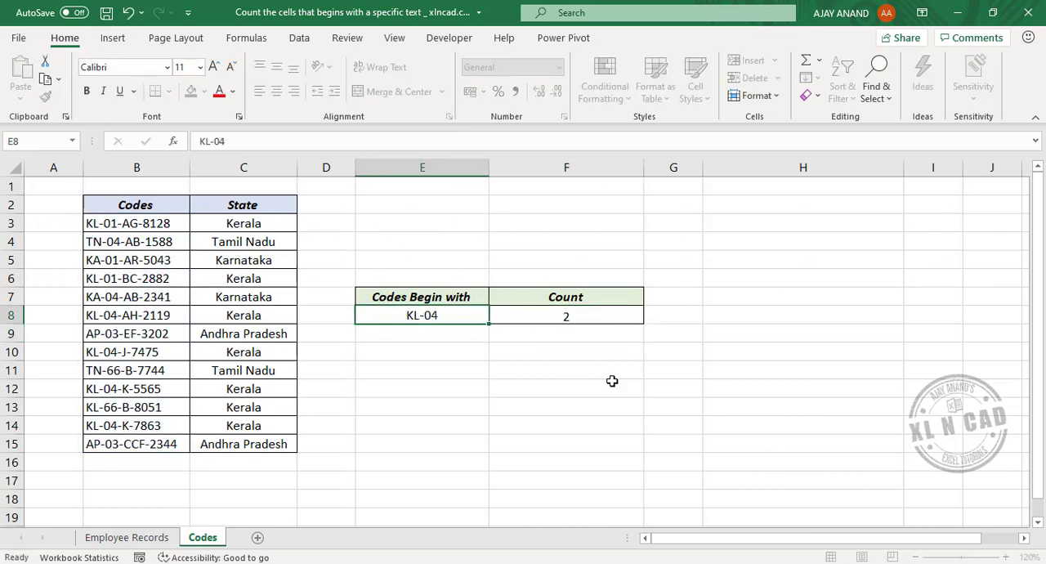
key("Return")
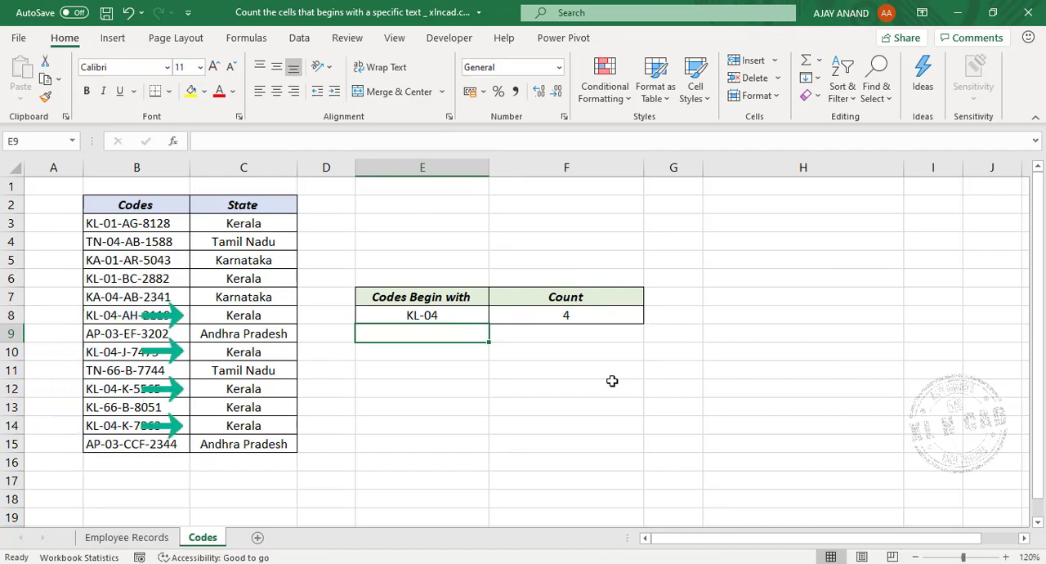